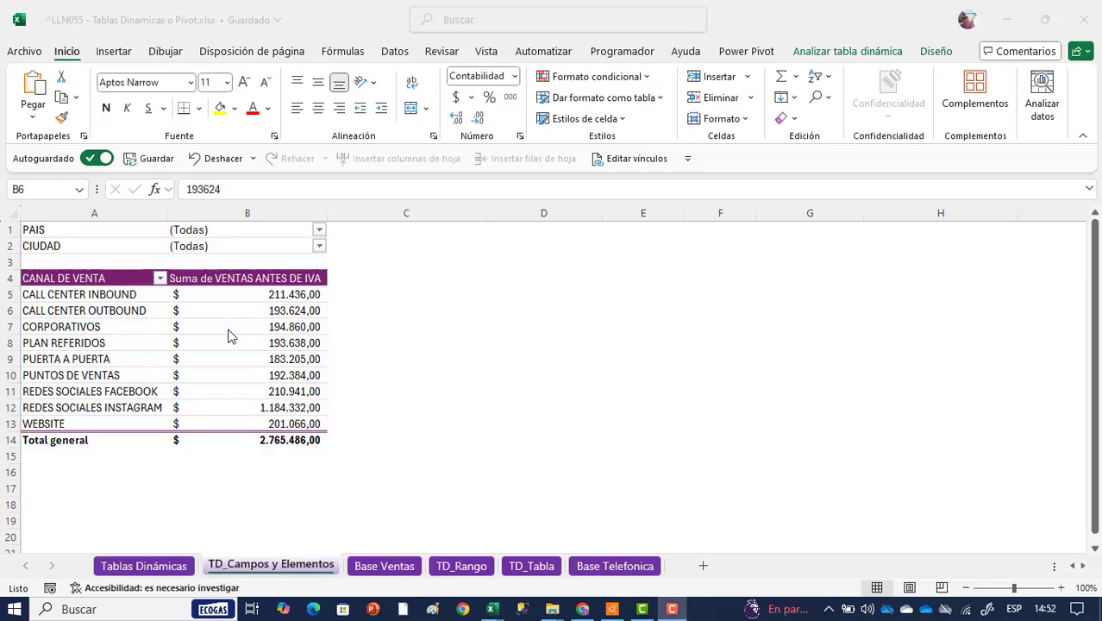
Step: Review the calculation options of the sales pivot table and the source columns on the Base Ventas sheet
{"action": "left_click", "coordinate": [228, 331]}
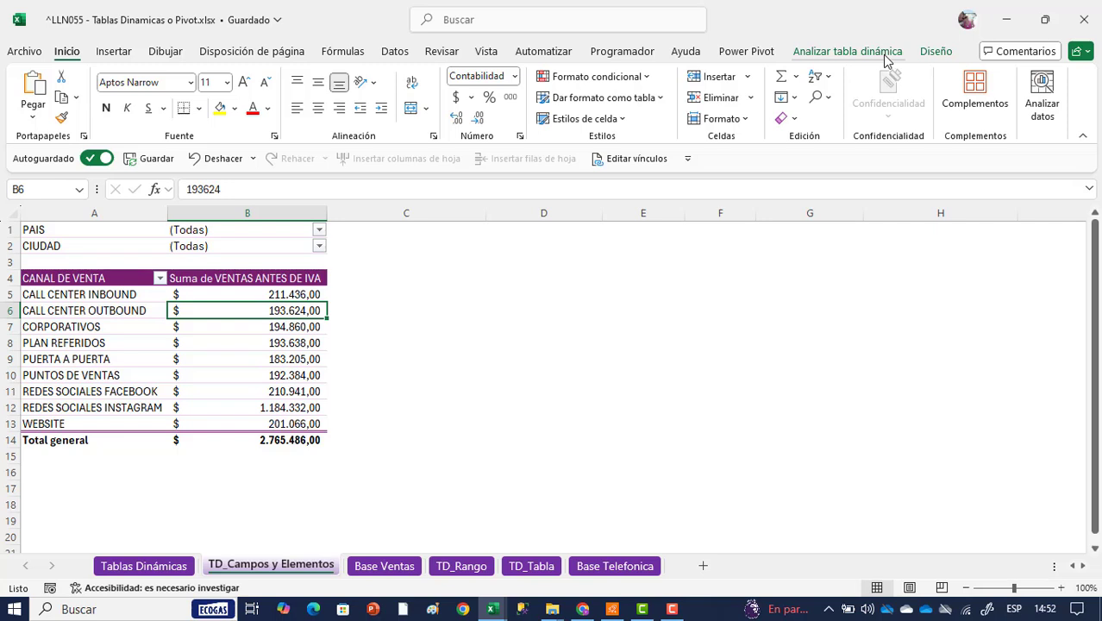
{"action": "left_click", "coordinate": [884, 55]}
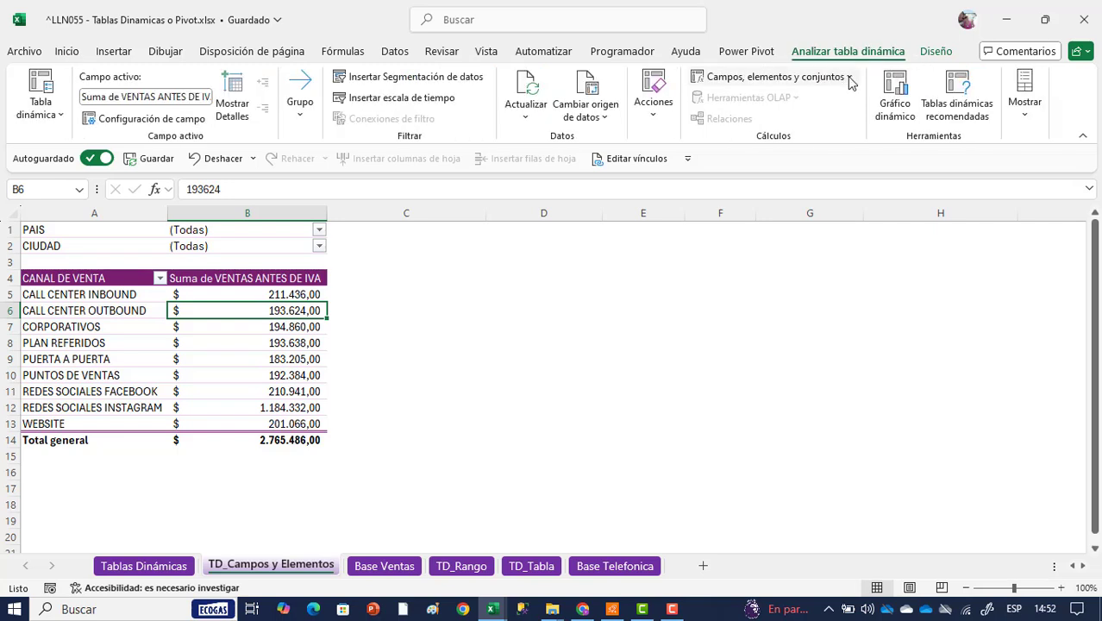
{"action": "left_click", "coordinate": [849, 79]}
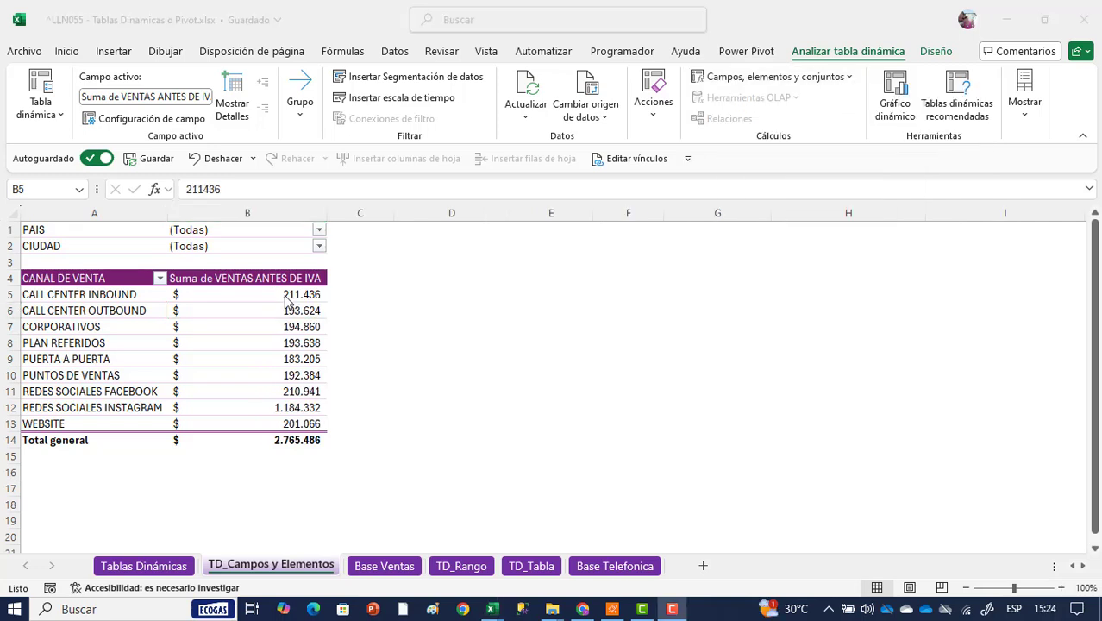
{"action": "left_click", "coordinate": [288, 296]}
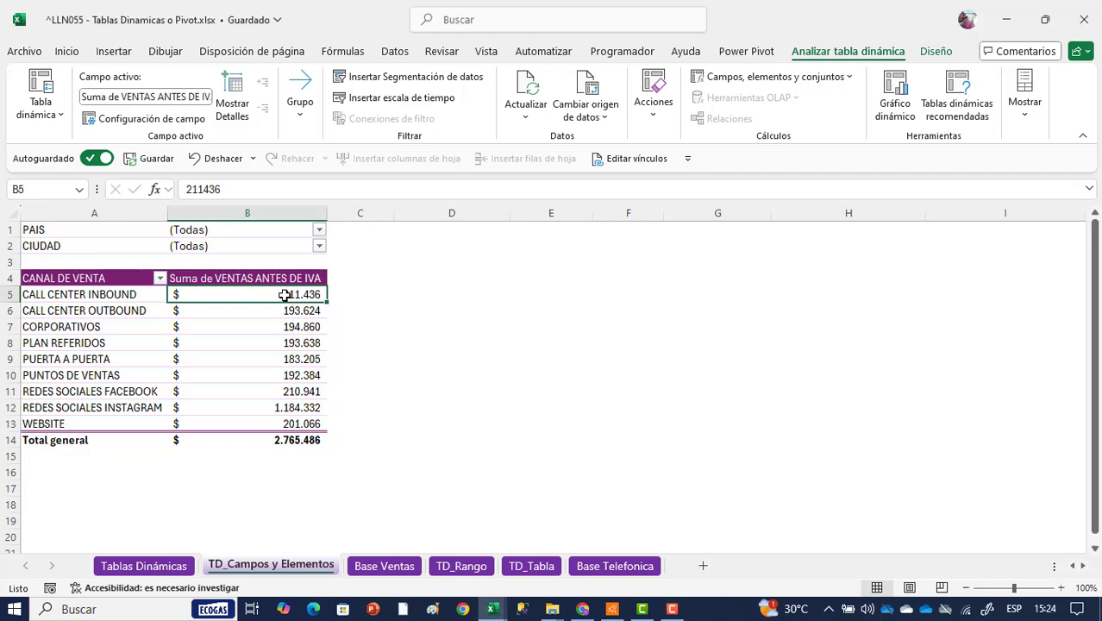
{"action": "left_click", "coordinate": [379, 565]}
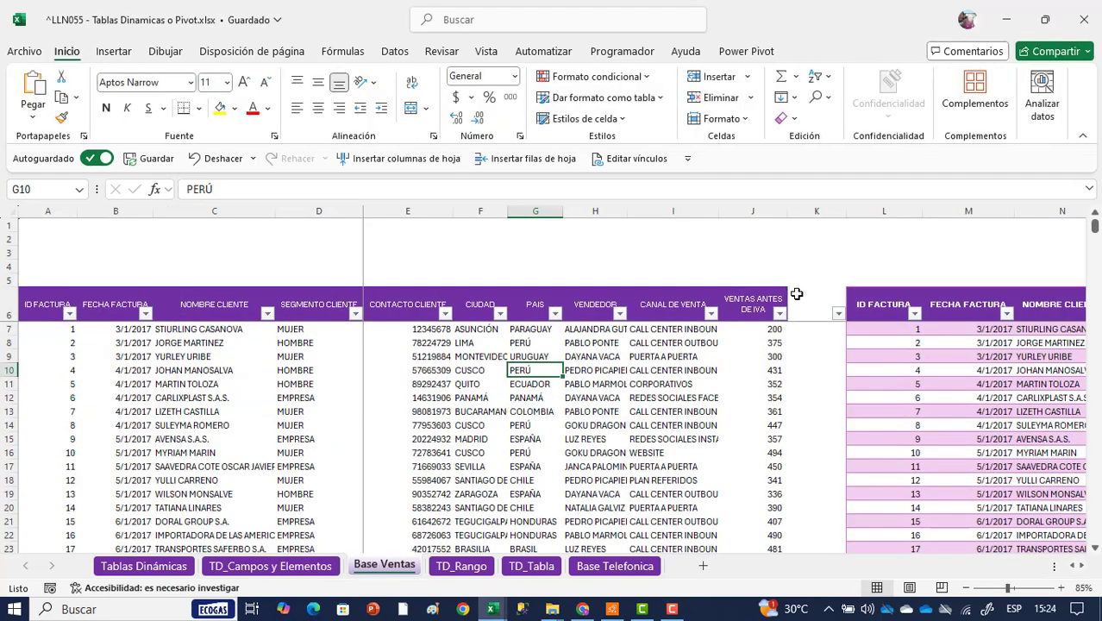
{"action": "left_click", "coordinate": [299, 572]}
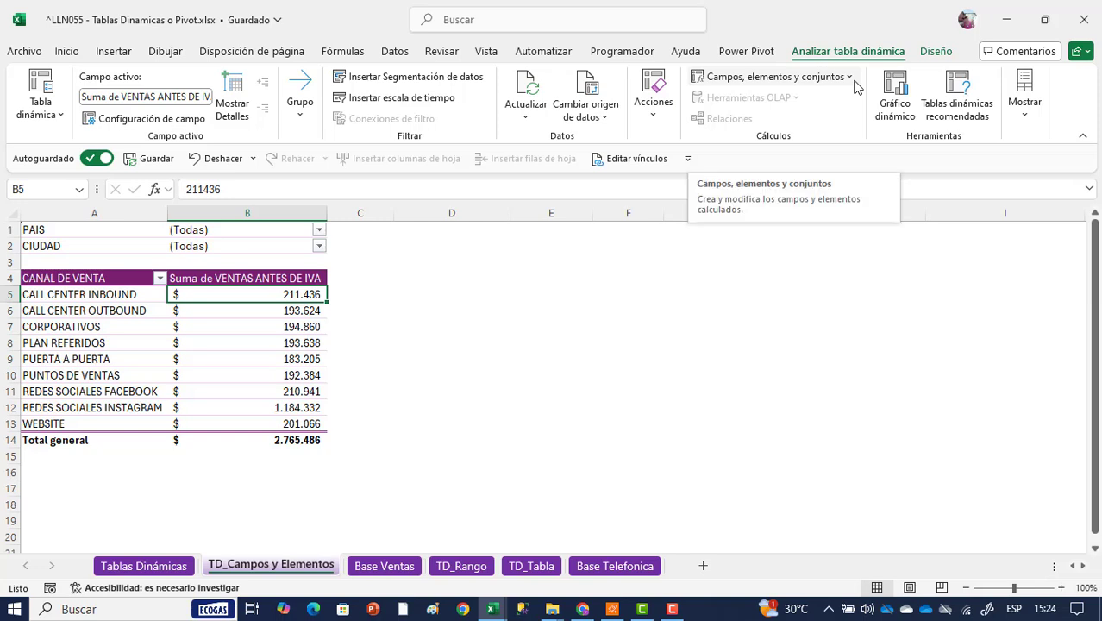
Step: Insert a calculated field named IVA into the pivot table with the formula ='VENTAS ANTES DE IVA'*21%
{"action": "left_click", "coordinate": [854, 81]}
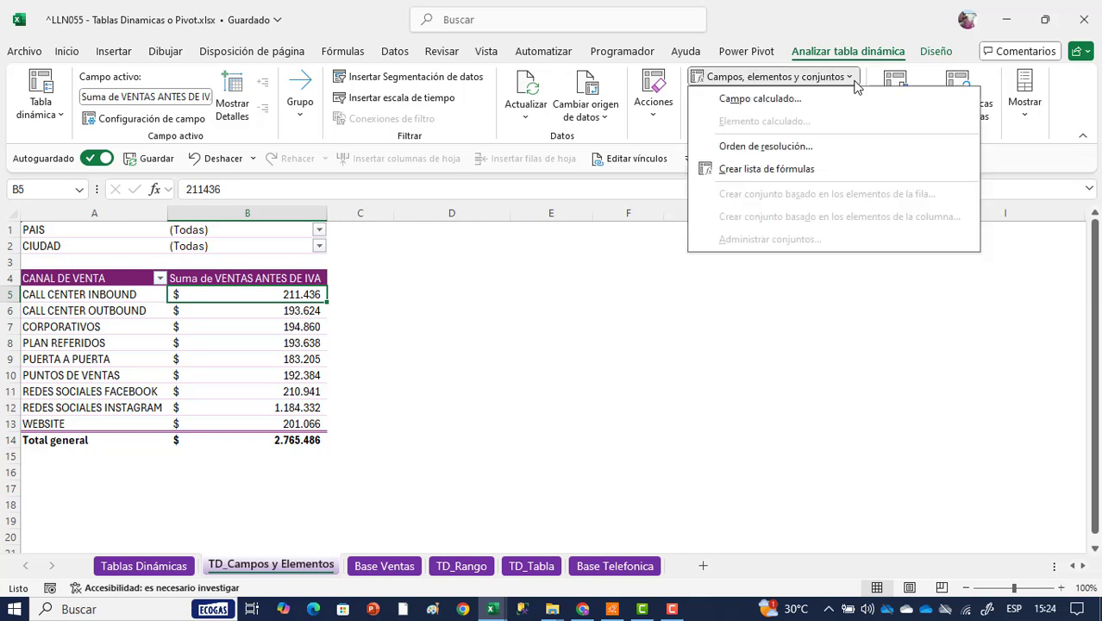
{"action": "left_click", "coordinate": [784, 102]}
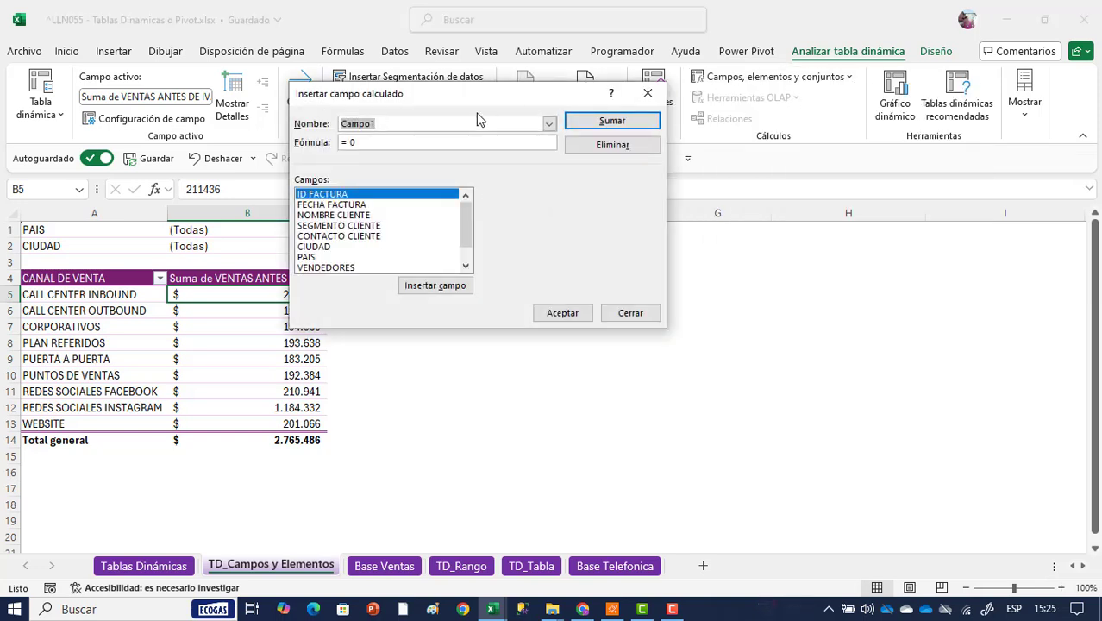
{"action": "type", "text": "IVA"}
{"action": "left_click", "coordinate": [345, 143]}
{"action": "key", "text": "Delete"}
{"action": "key", "text": "Delete"}
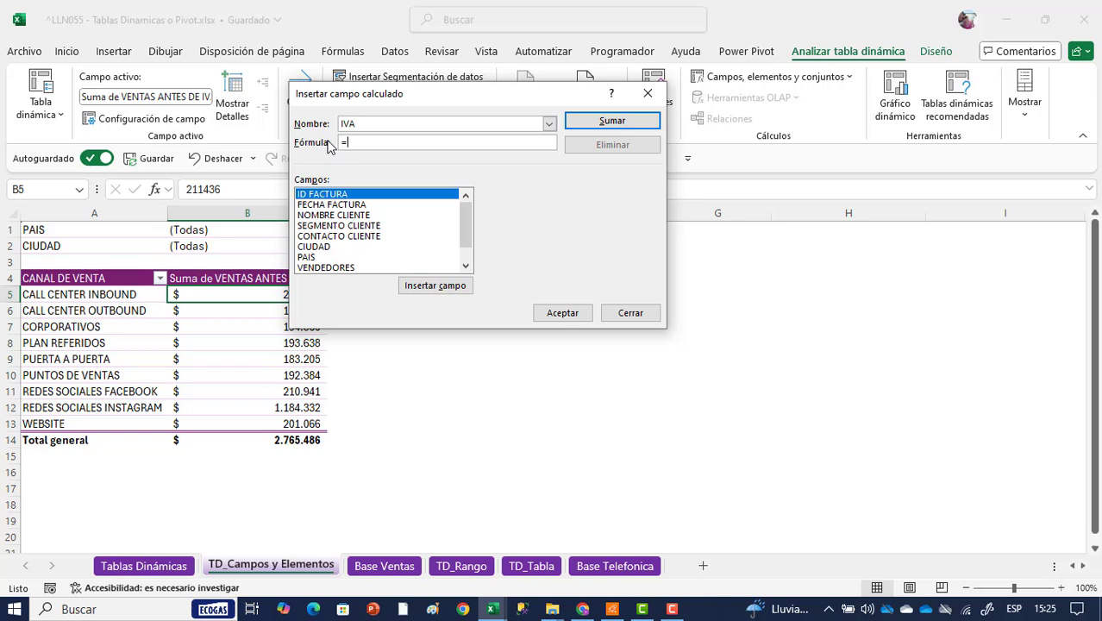
{"action": "scroll", "coordinate": [371, 250], "scroll_direction": "down", "scroll_amount": 1}
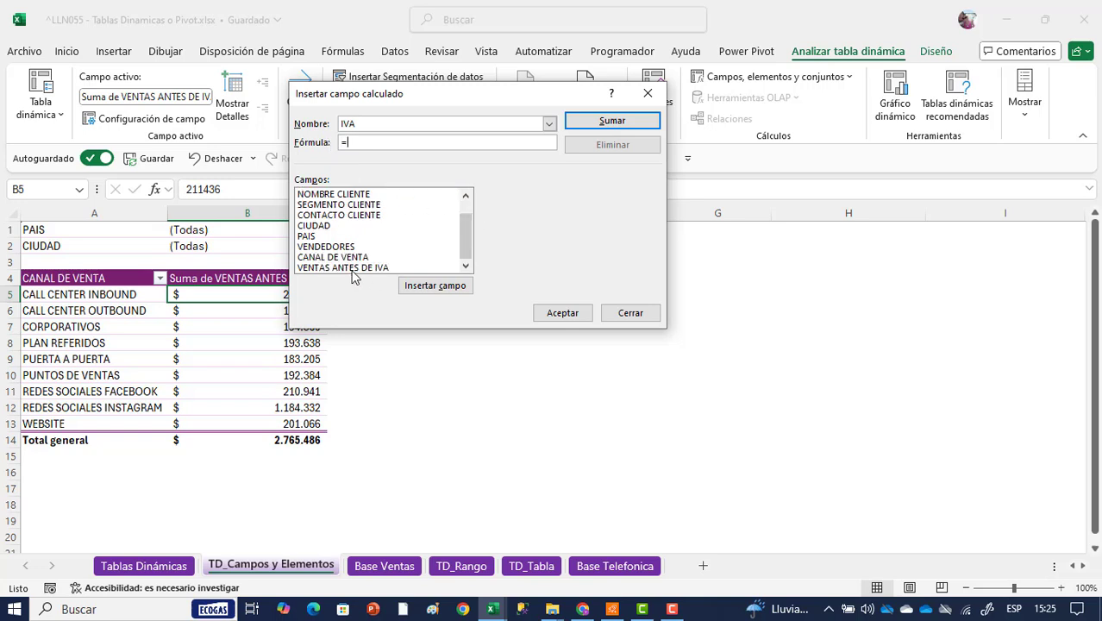
{"action": "double_click", "coordinate": [351, 268]}
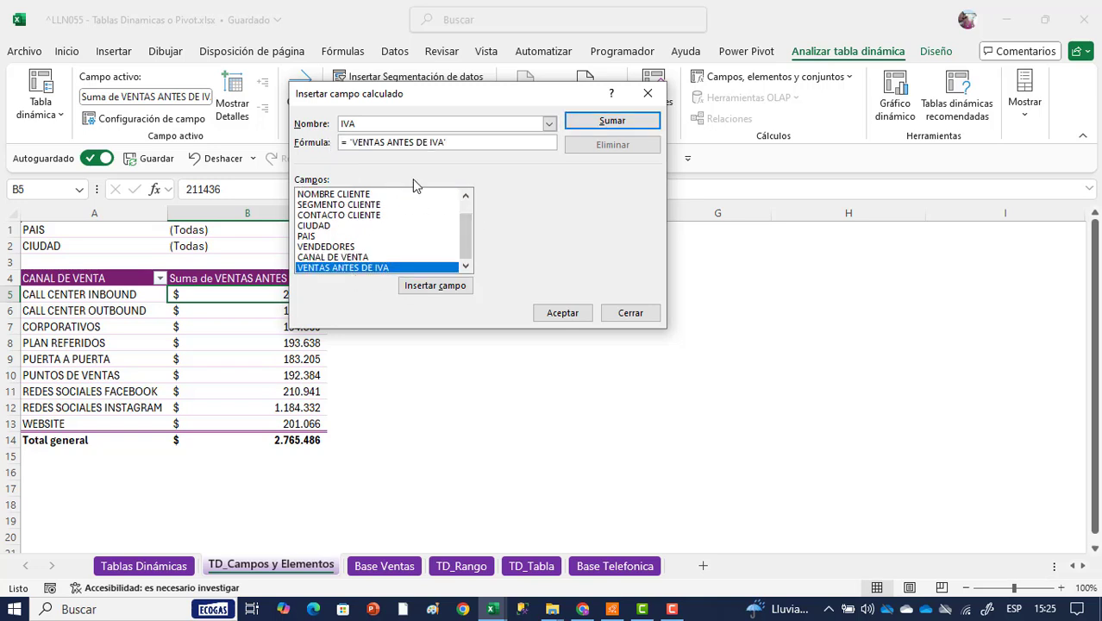
{"action": "type", "text": "*21%"}
{"action": "left_click", "coordinate": [560, 313]}
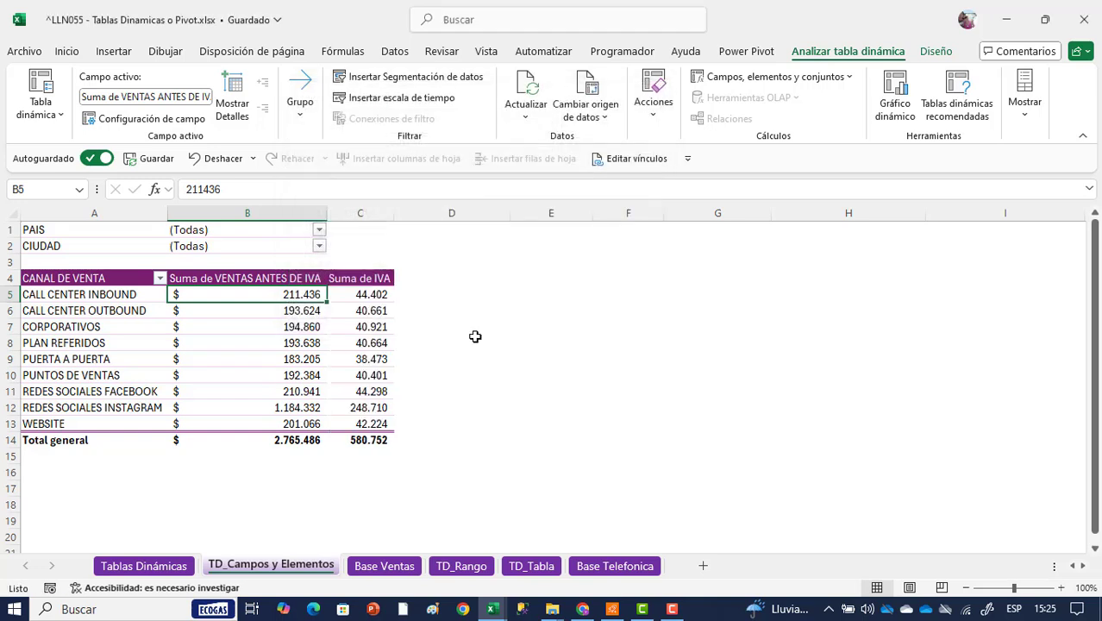
Step: Select a Suma de IVA value and show the pivot table's field list
{"action": "left_click", "coordinate": [350, 300]}
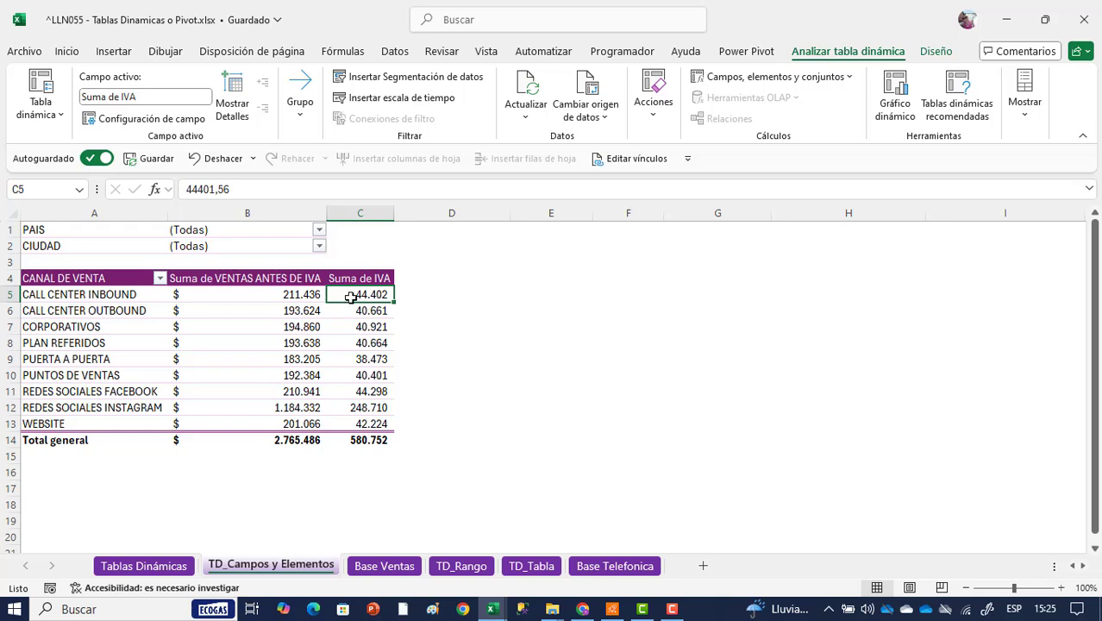
{"action": "left_click", "coordinate": [1022, 126]}
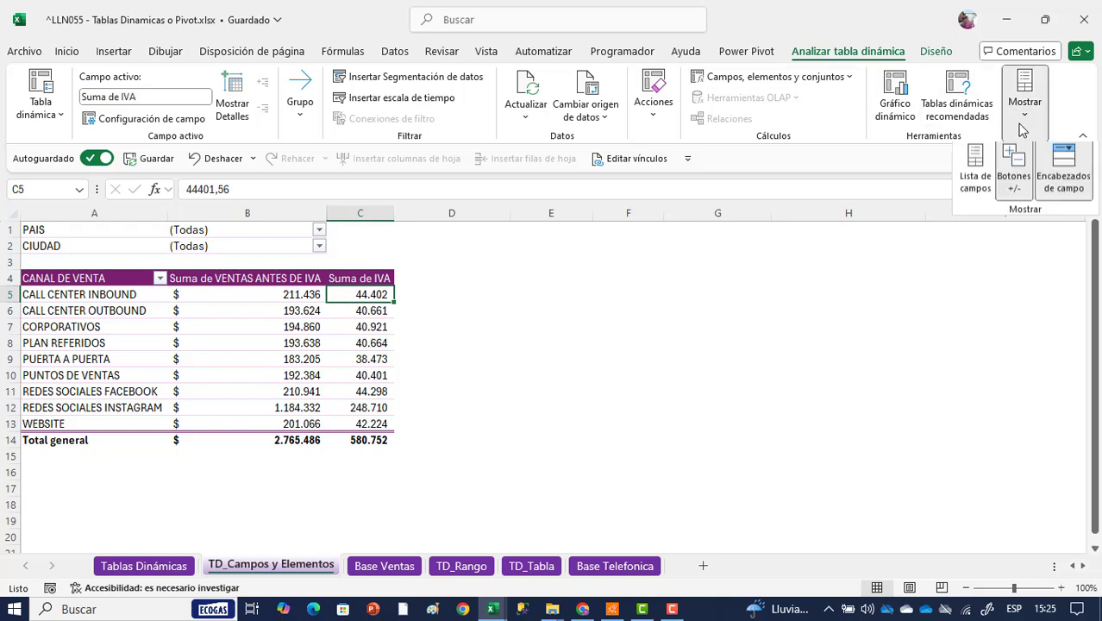
{"action": "left_click", "coordinate": [975, 177]}
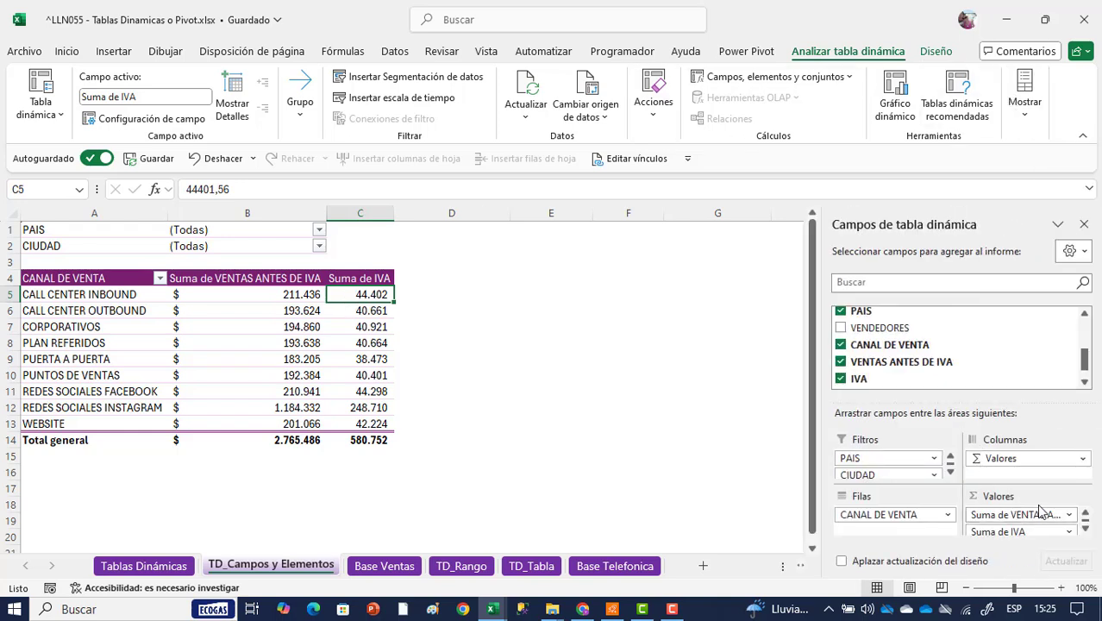
Step: Format the Suma de IVA value field as Contabilidad with the $ symbol
{"action": "left_click", "coordinate": [1023, 531]}
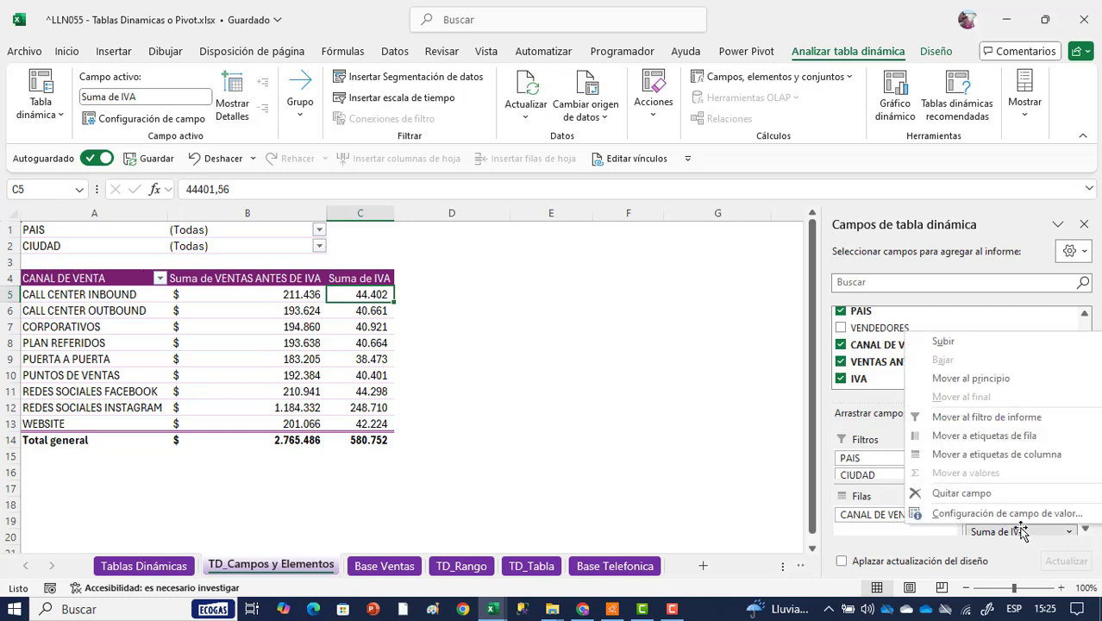
{"action": "left_click", "coordinate": [1000, 512]}
{"action": "left_click", "coordinate": [355, 318]}
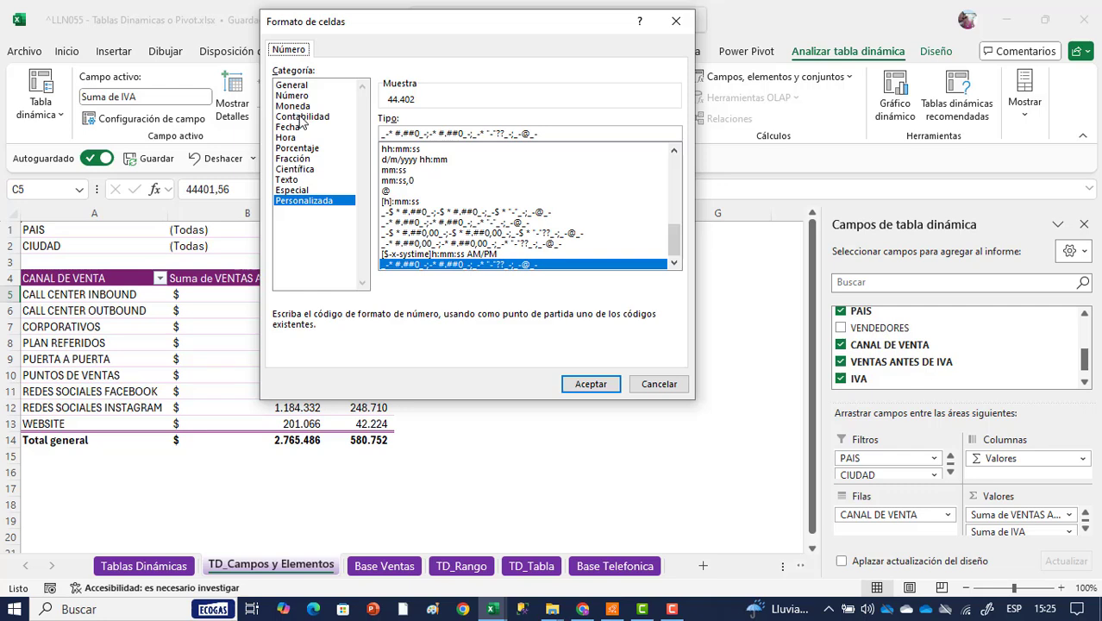
{"action": "left_click", "coordinate": [301, 116]}
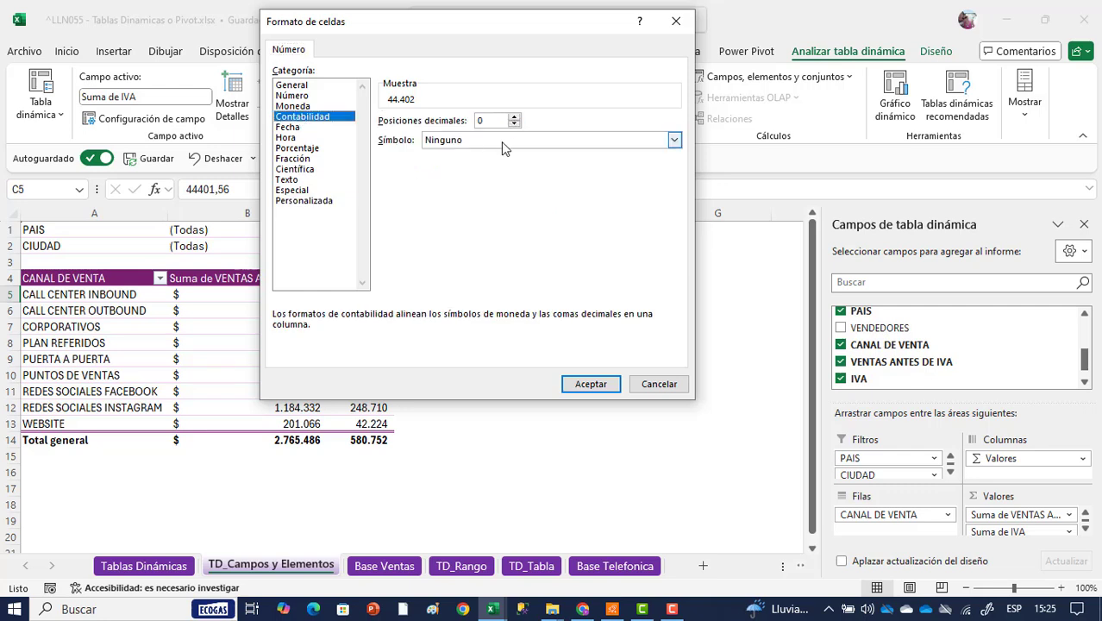
{"action": "left_click", "coordinate": [501, 142]}
{"action": "left_click", "coordinate": [507, 164]}
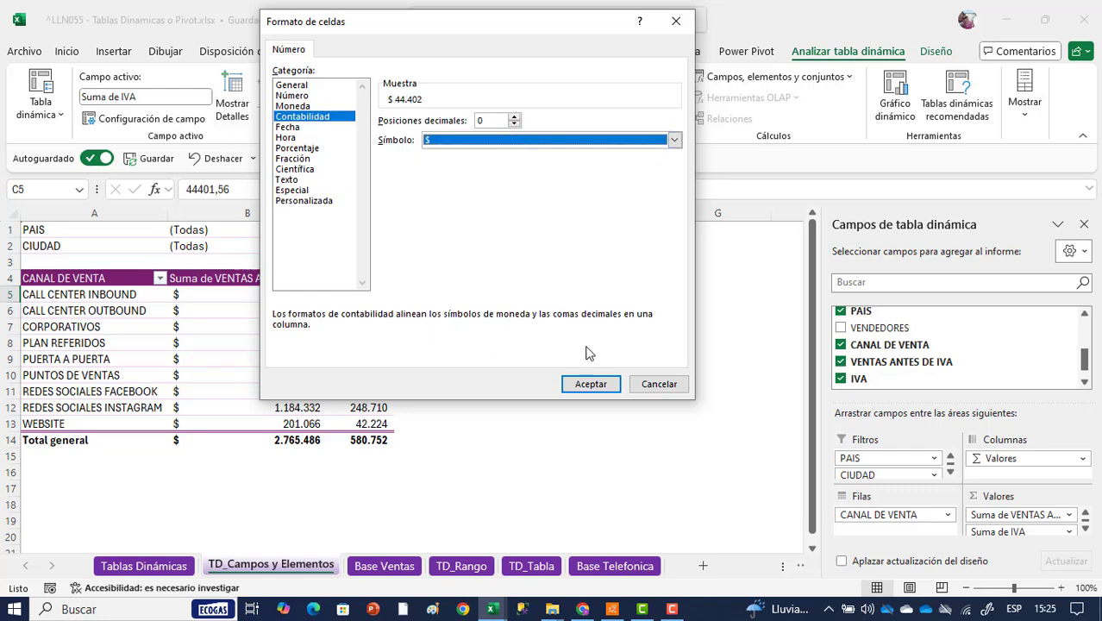
{"action": "left_click", "coordinate": [590, 384]}
{"action": "left_click", "coordinate": [532, 318]}
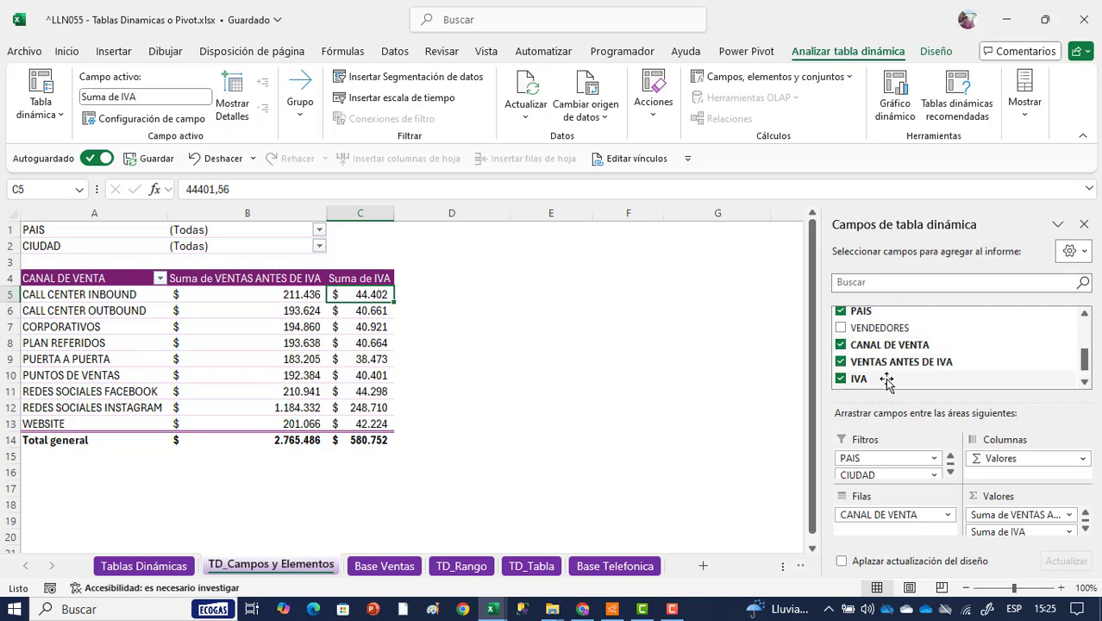
Step: Compare the pivot table's field list, including IVA, with the source columns on the Base Ventas sheet
{"action": "scroll", "coordinate": [1084, 366], "scroll_direction": "down", "scroll_amount": 1}
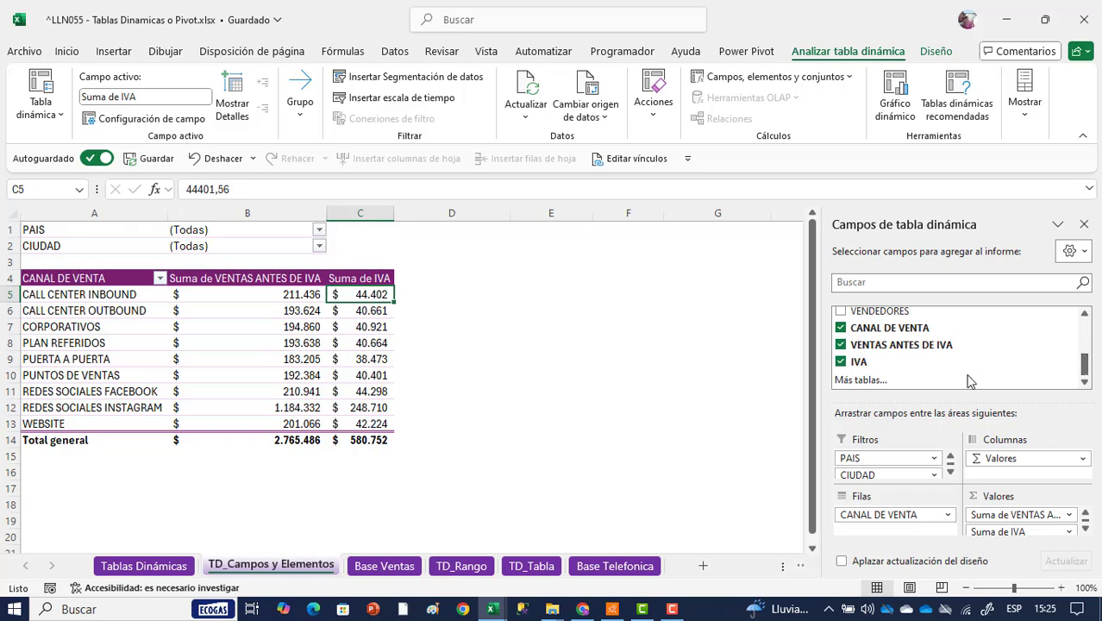
{"action": "left_click", "coordinate": [383, 565]}
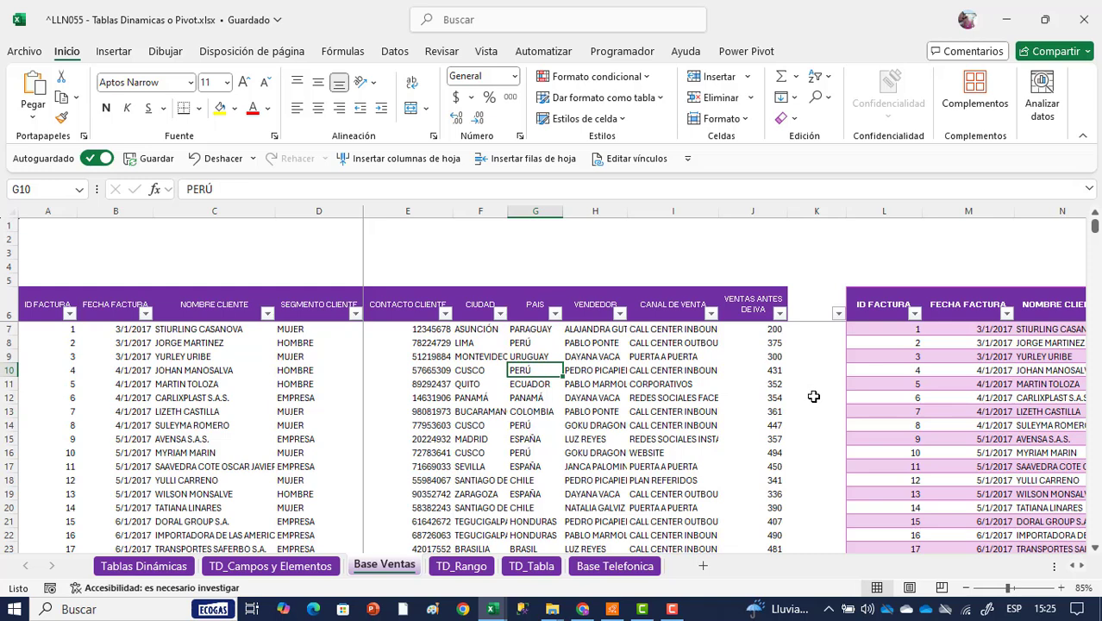
{"action": "left_click", "coordinate": [267, 570]}
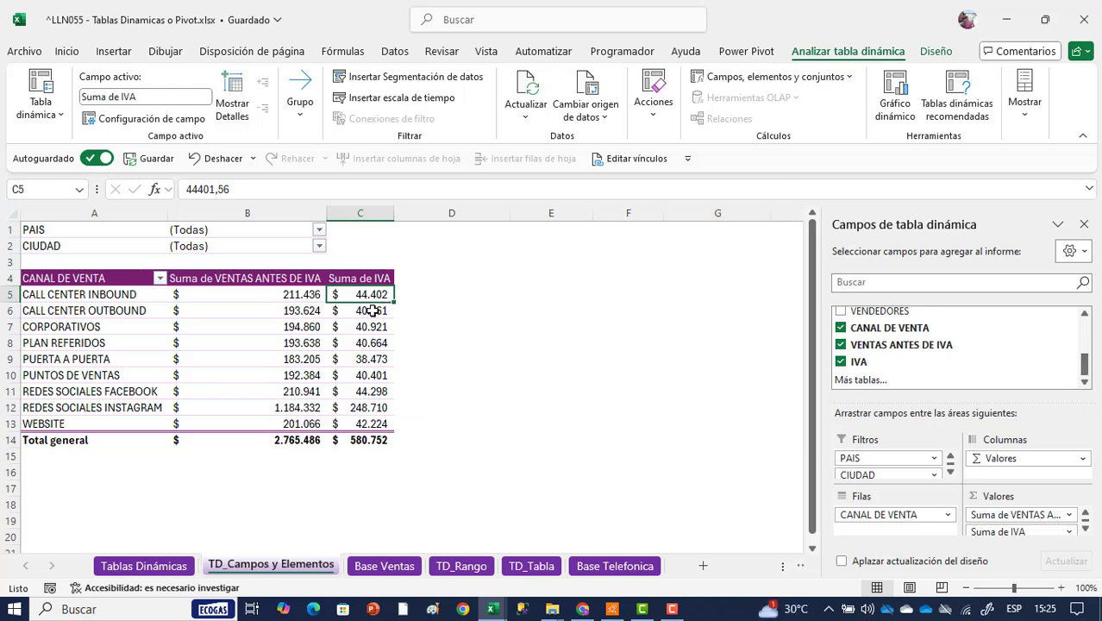
Step: Change the rate in the IVA calculated field's formula to 27%
{"action": "left_click", "coordinate": [847, 80]}
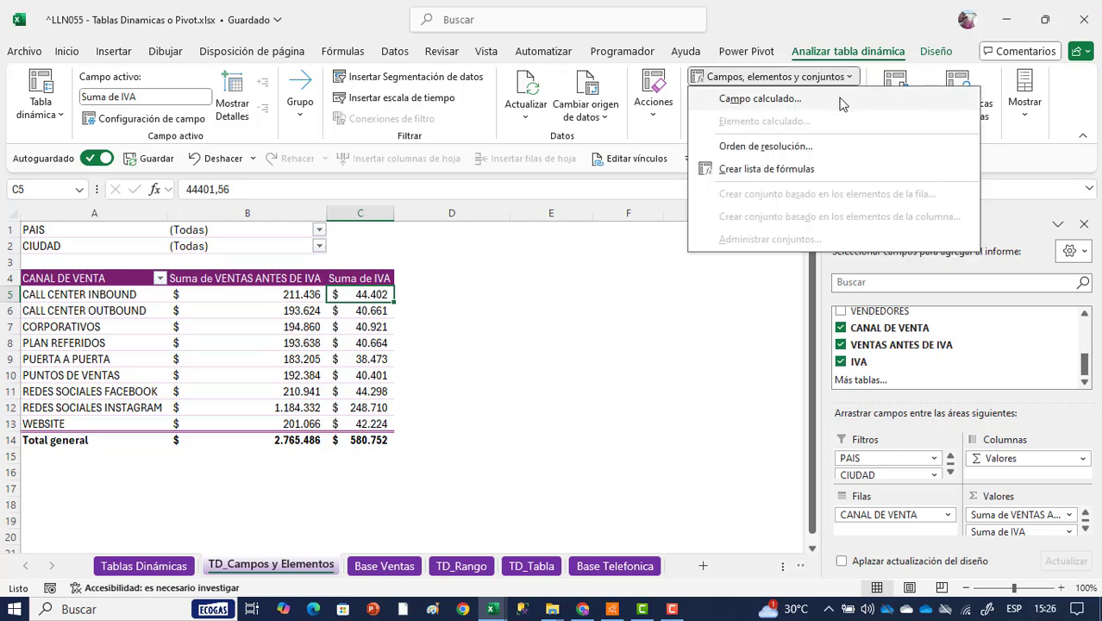
{"action": "left_click", "coordinate": [840, 99]}
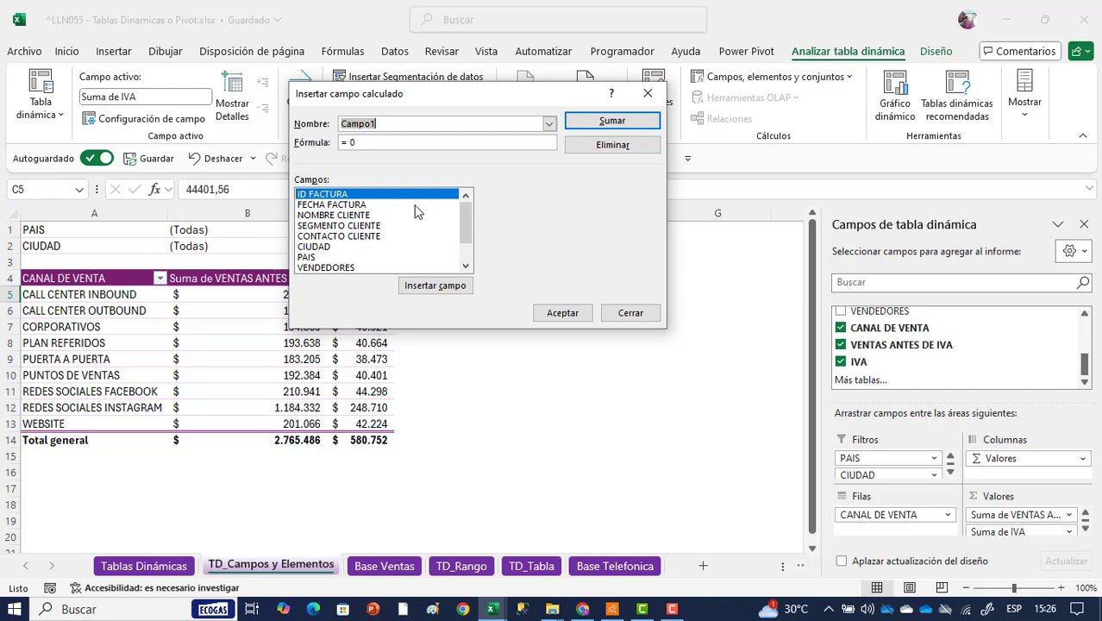
{"action": "left_click", "coordinate": [548, 126]}
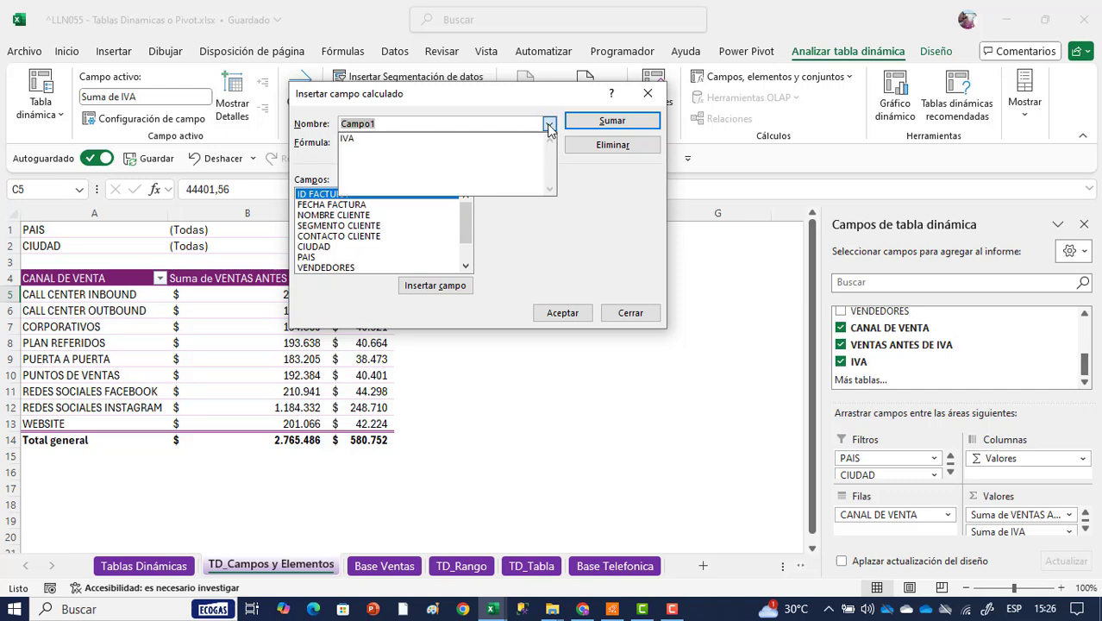
{"action": "left_click", "coordinate": [513, 139]}
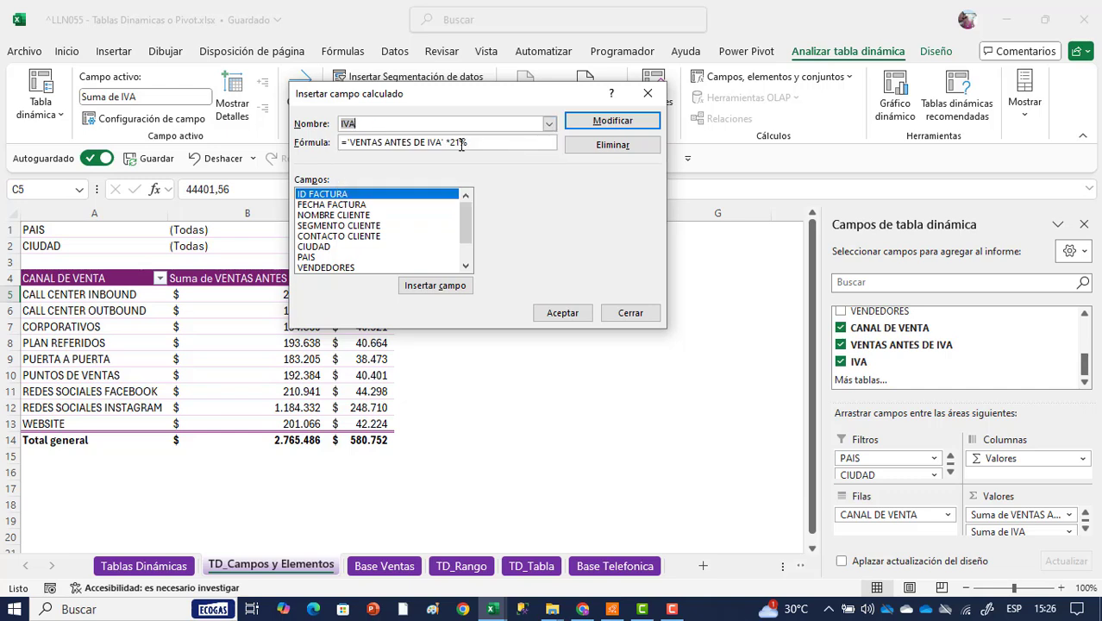
{"action": "left_click", "coordinate": [463, 145]}
{"action": "key", "text": "Left"}
{"action": "key", "text": "BackSpace"}
{"action": "type", "text": "7"}
{"action": "left_click", "coordinate": [571, 312]}
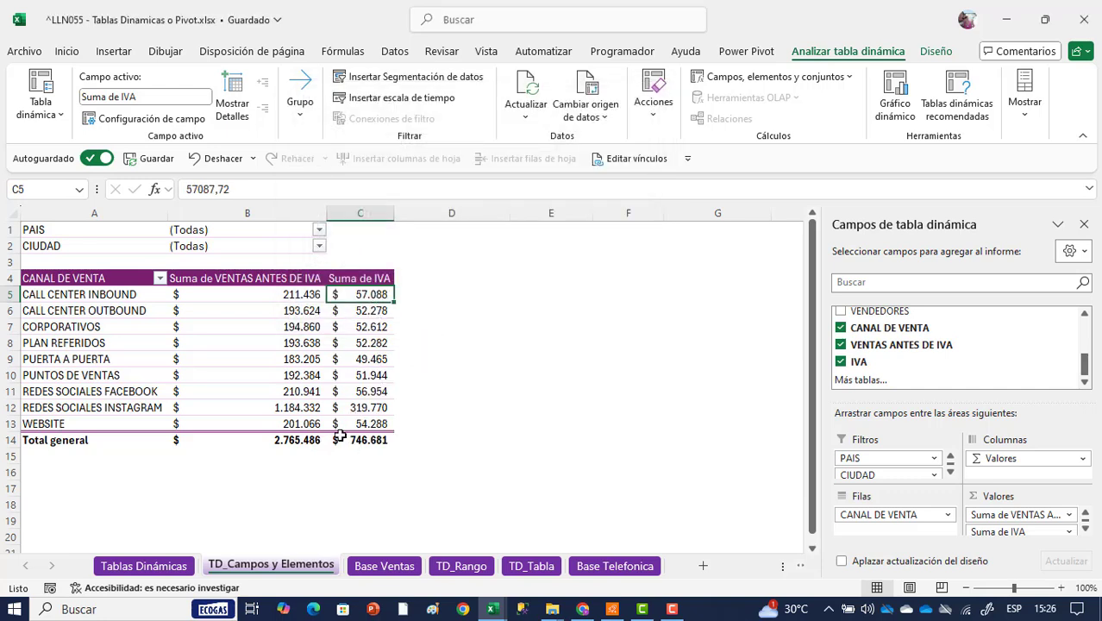
Step: Reopen the IVA calculated field to review its definition
{"action": "left_click", "coordinate": [838, 78]}
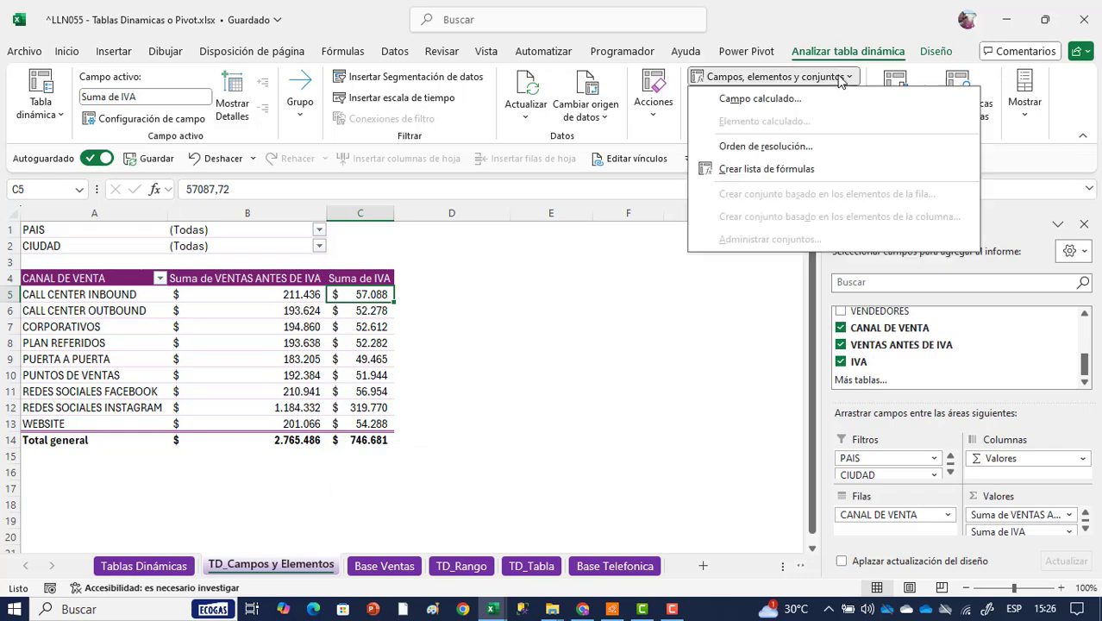
{"action": "left_click", "coordinate": [759, 98]}
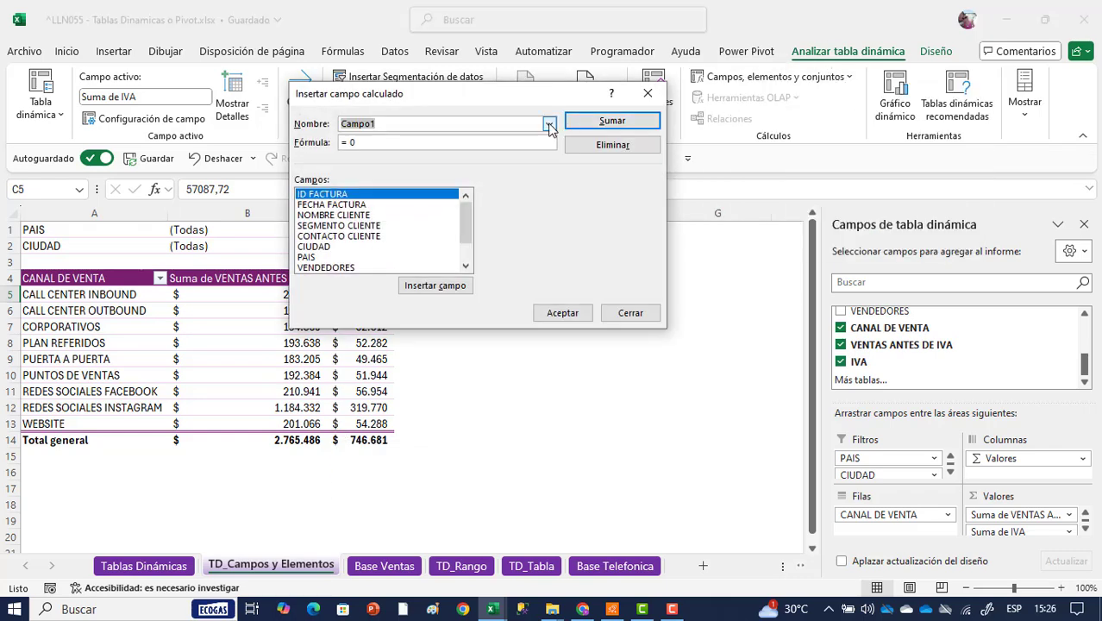
{"action": "left_click", "coordinate": [549, 126]}
{"action": "left_click", "coordinate": [523, 143]}
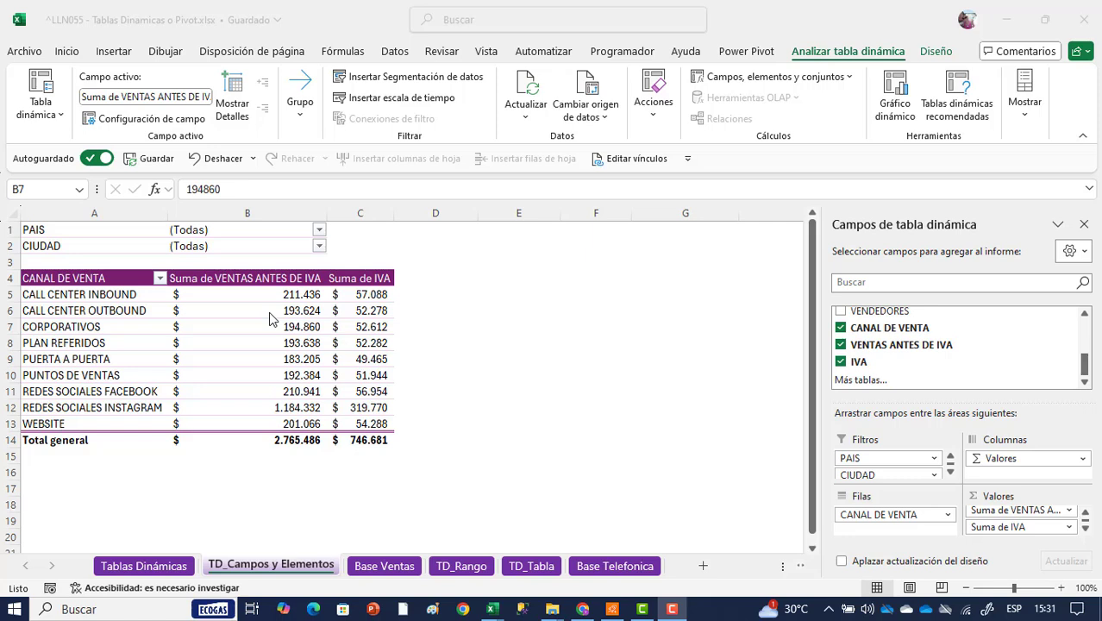
Step: Start a new calculated field in the sales pivot table and name it Facturacion
{"action": "left_click", "coordinate": [270, 321]}
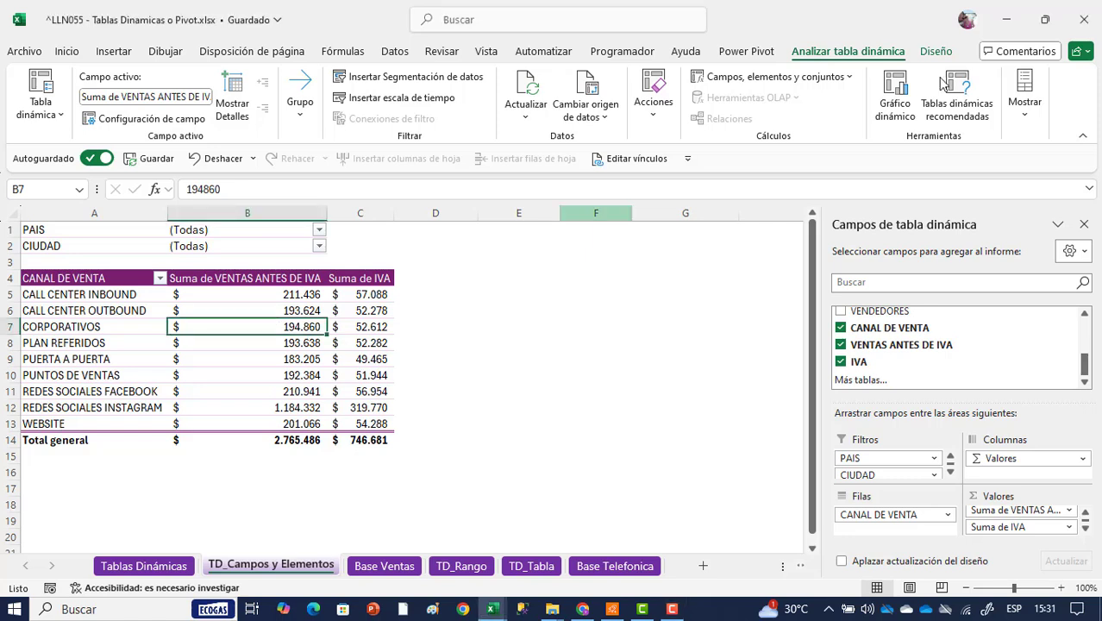
{"action": "left_click", "coordinate": [850, 80]}
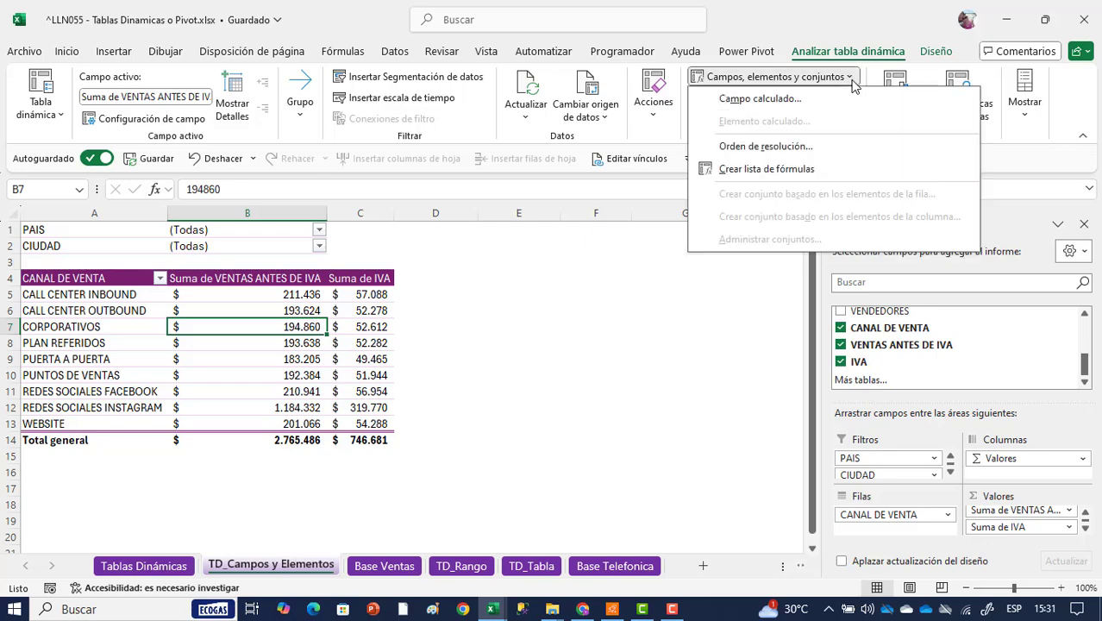
{"action": "left_click", "coordinate": [759, 99]}
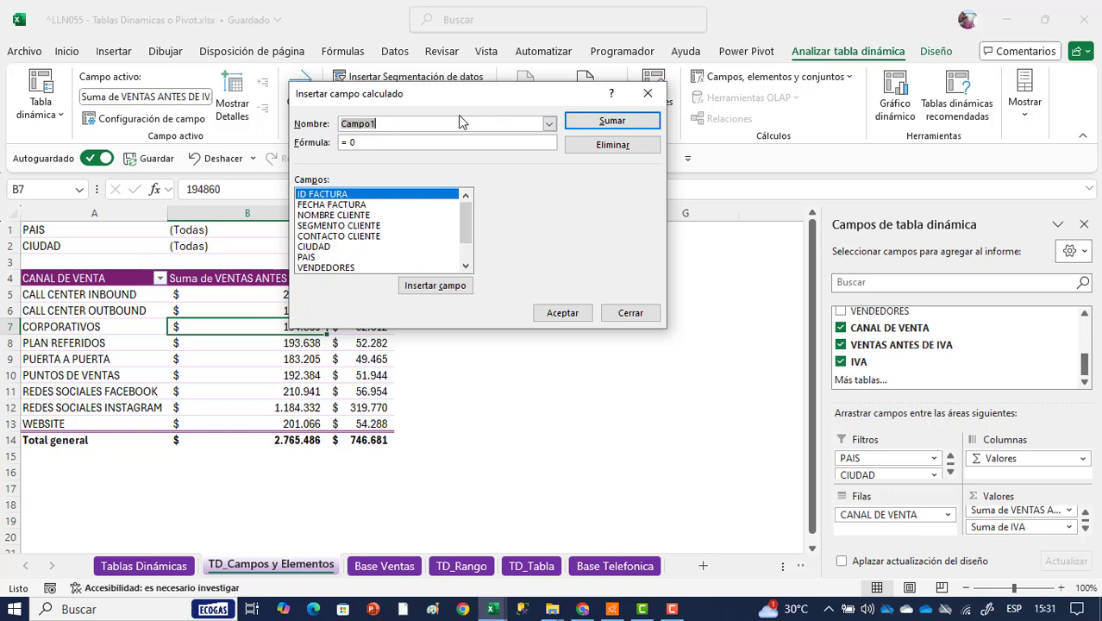
{"action": "type", "text": "Facturacion"}
Step: Define the Facturacion formula as 'VENTAS ANTES DE IVA' + IVA and add the field to the pivot table
{"action": "left_click", "coordinate": [343, 145]}
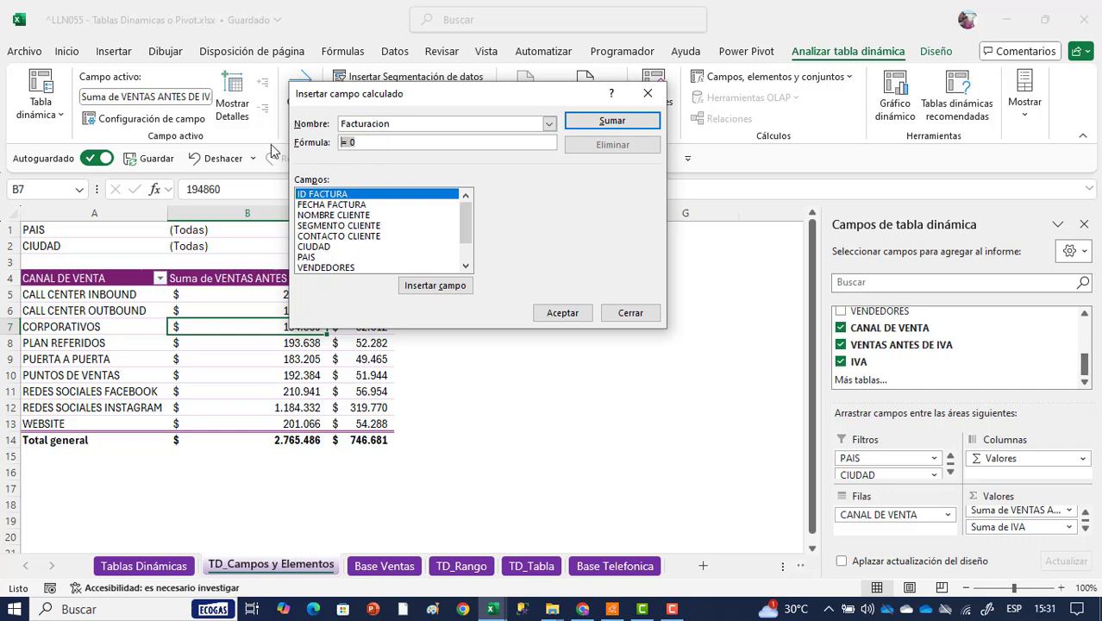
{"action": "key", "text": "BackSpace"}
{"action": "key", "text": "BackSpace"}
{"action": "left_click_drag", "start_coordinate": [464, 233], "coordinate": [464, 251]}
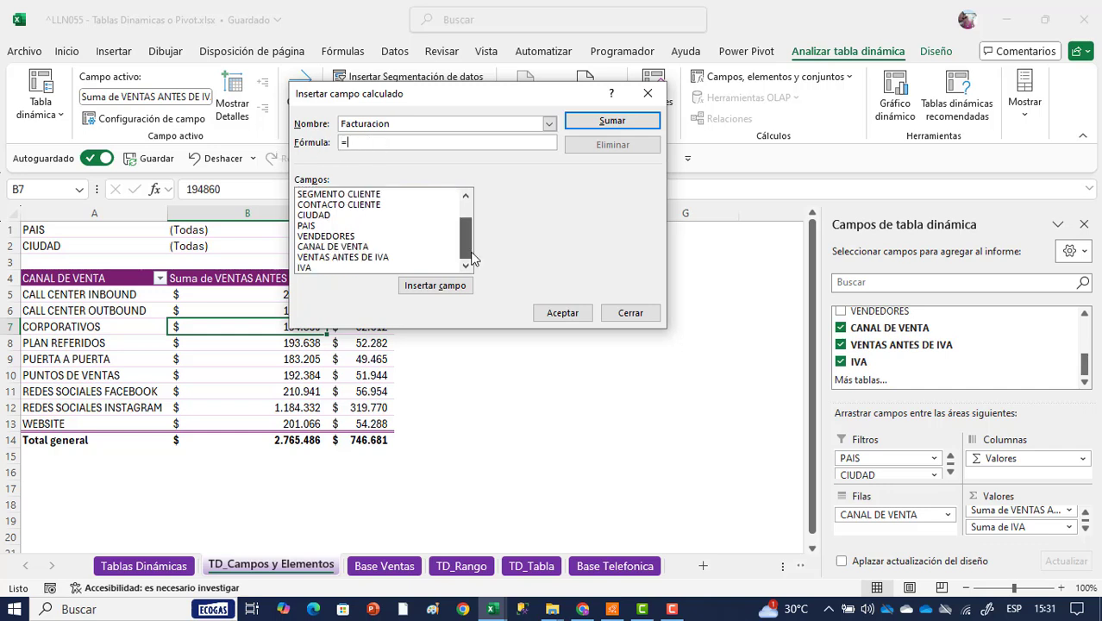
{"action": "left_click", "coordinate": [312, 257]}
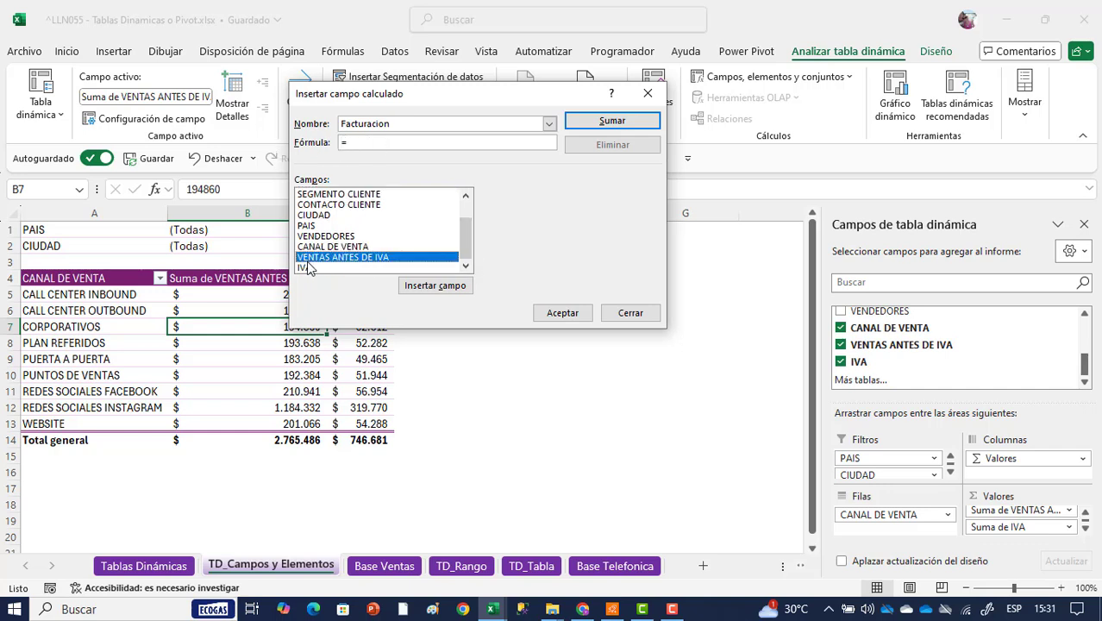
{"action": "left_click", "coordinate": [423, 287]}
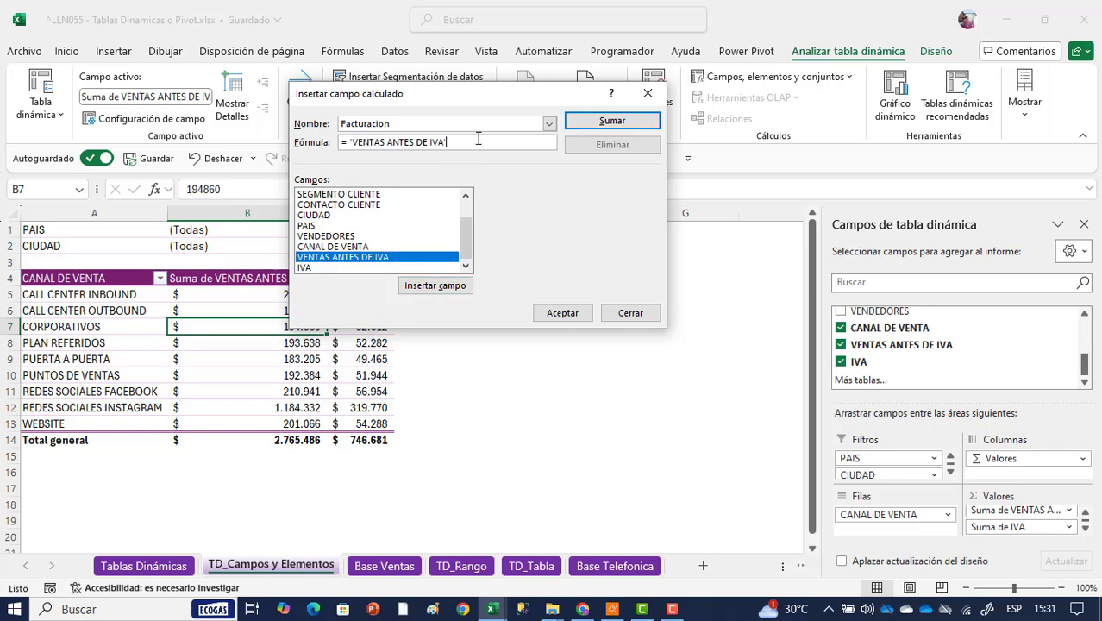
{"action": "type", "text": "+"}
{"action": "left_click", "coordinate": [318, 268]}
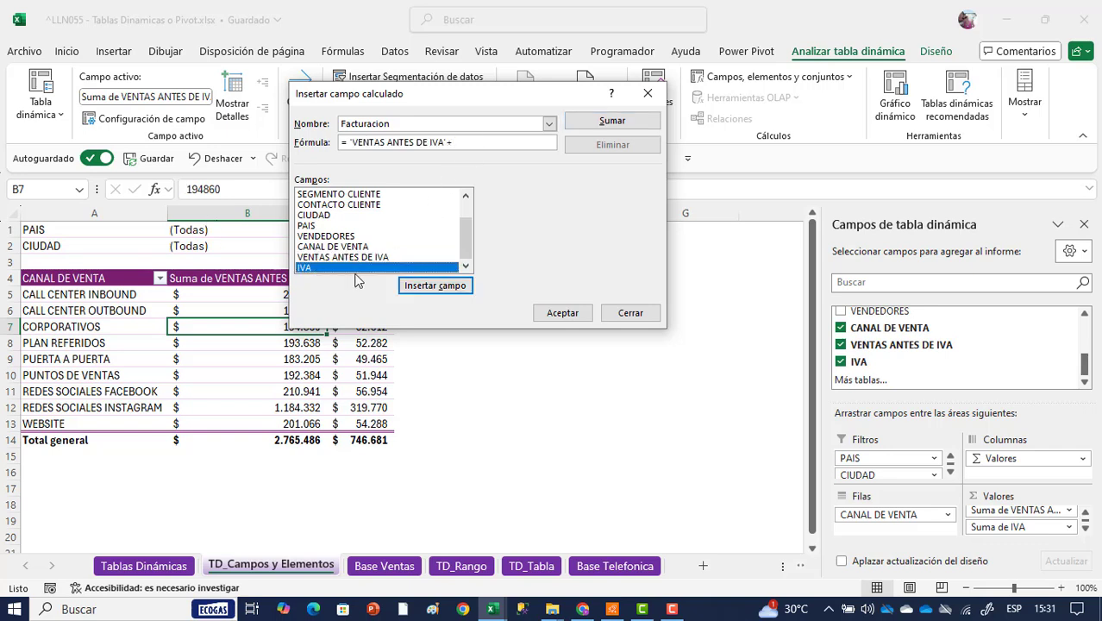
{"action": "left_click", "coordinate": [440, 291]}
{"action": "left_click", "coordinate": [551, 314]}
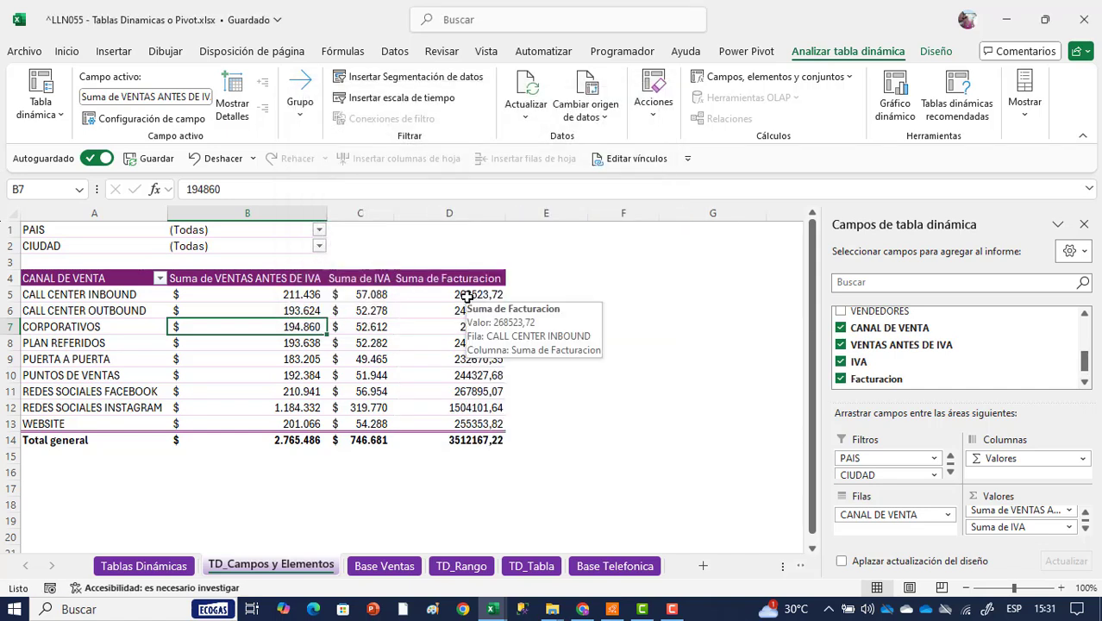
Step: Format the Suma de Facturacion value field as Contabilidad with the $ symbol and 0 decimal places
{"action": "left_click", "coordinate": [466, 295]}
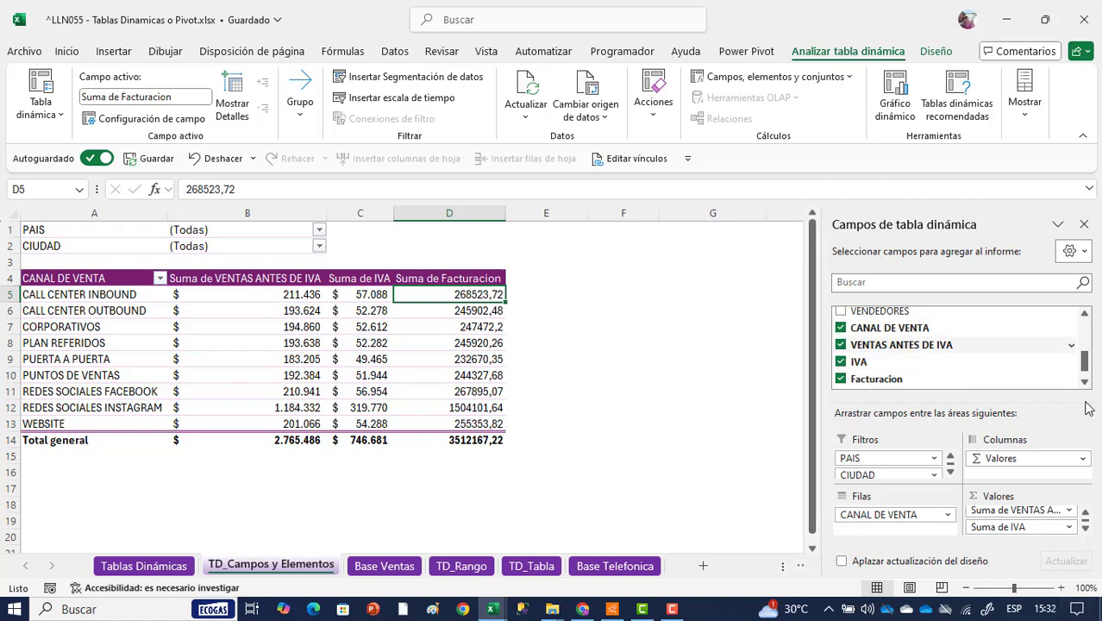
{"action": "left_click", "coordinate": [1085, 528]}
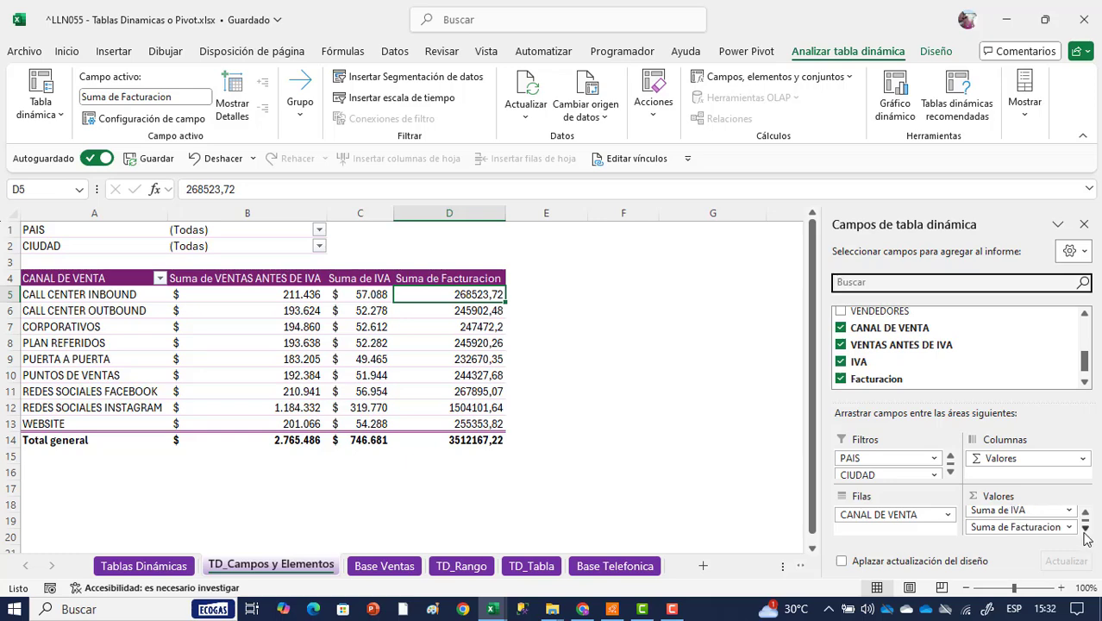
{"action": "left_click", "coordinate": [1031, 526]}
{"action": "left_click", "coordinate": [1027, 520]}
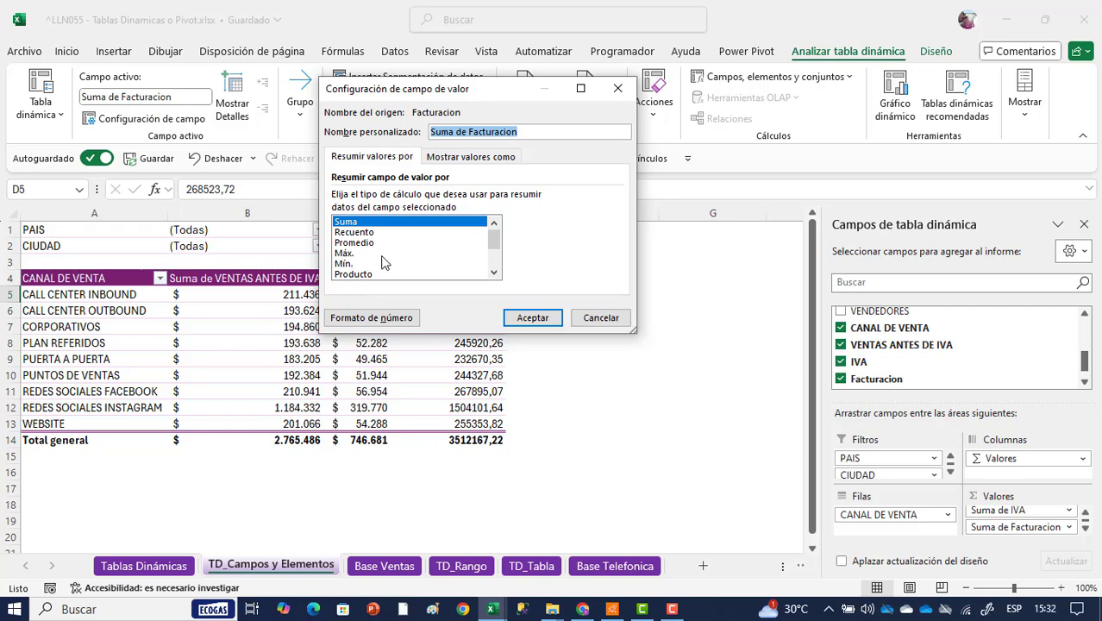
{"action": "left_click", "coordinate": [379, 318]}
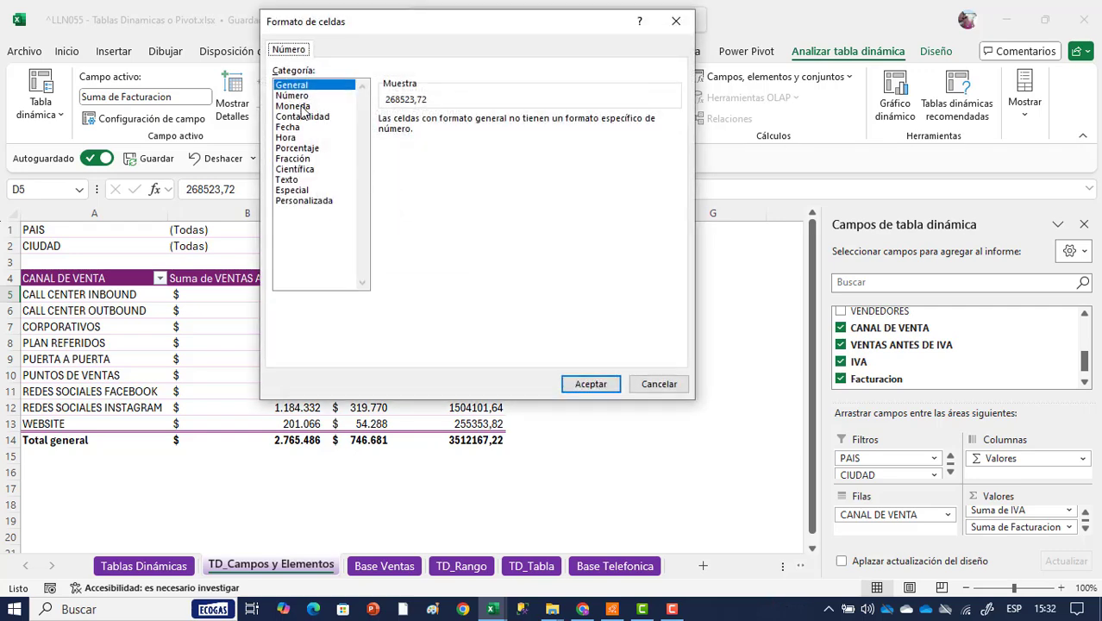
{"action": "left_click", "coordinate": [303, 117]}
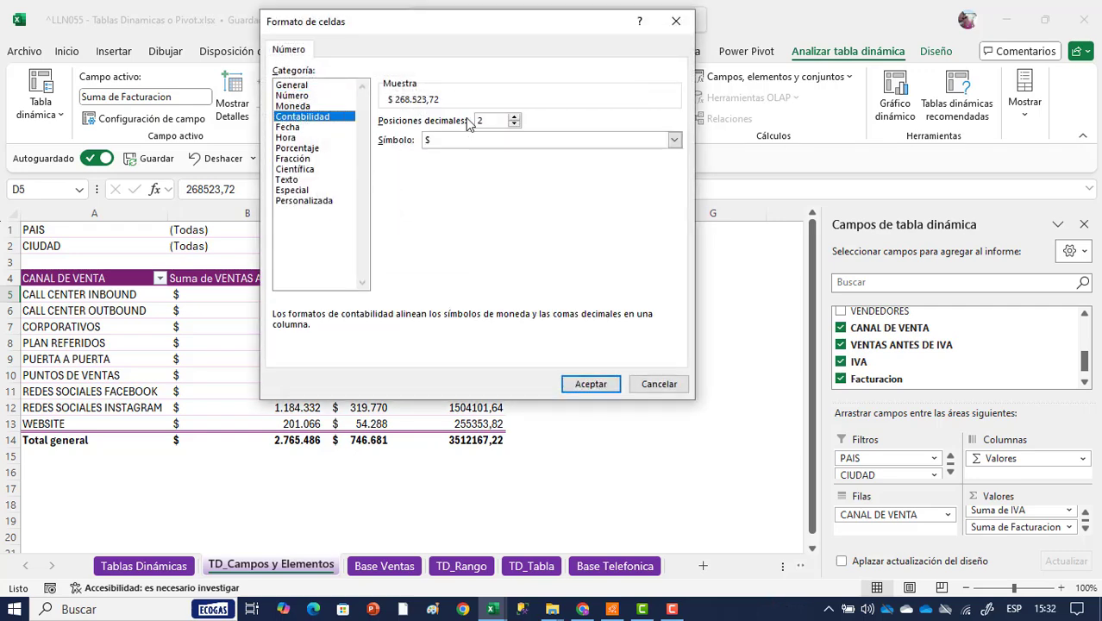
{"action": "left_click", "coordinate": [513, 125]}
{"action": "left_click", "coordinate": [514, 125]}
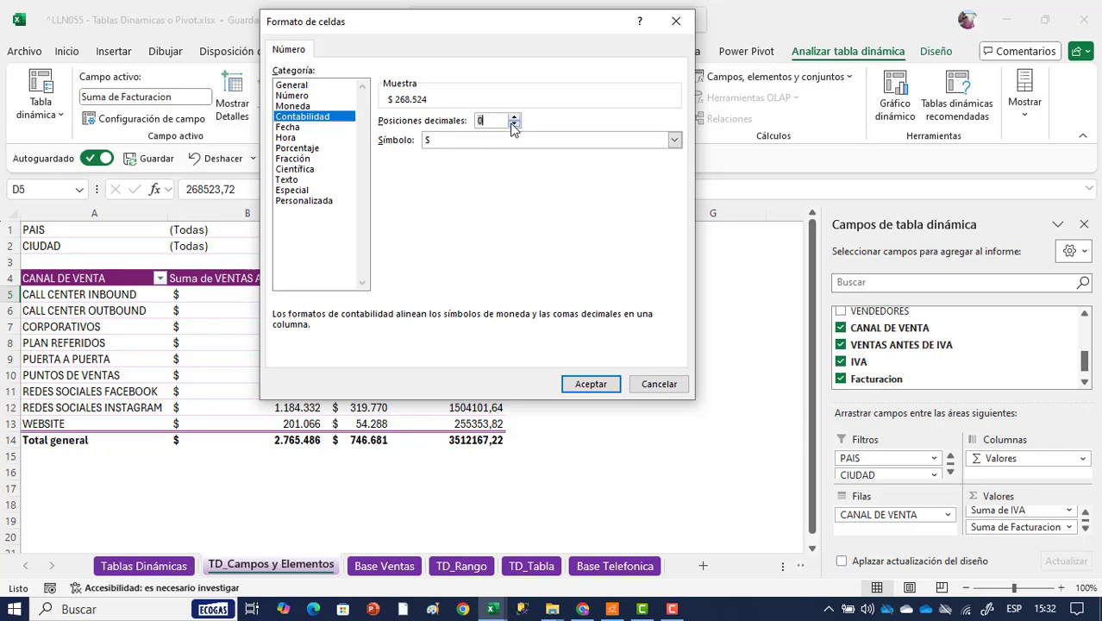
{"action": "left_click", "coordinate": [601, 388]}
{"action": "left_click", "coordinate": [551, 324]}
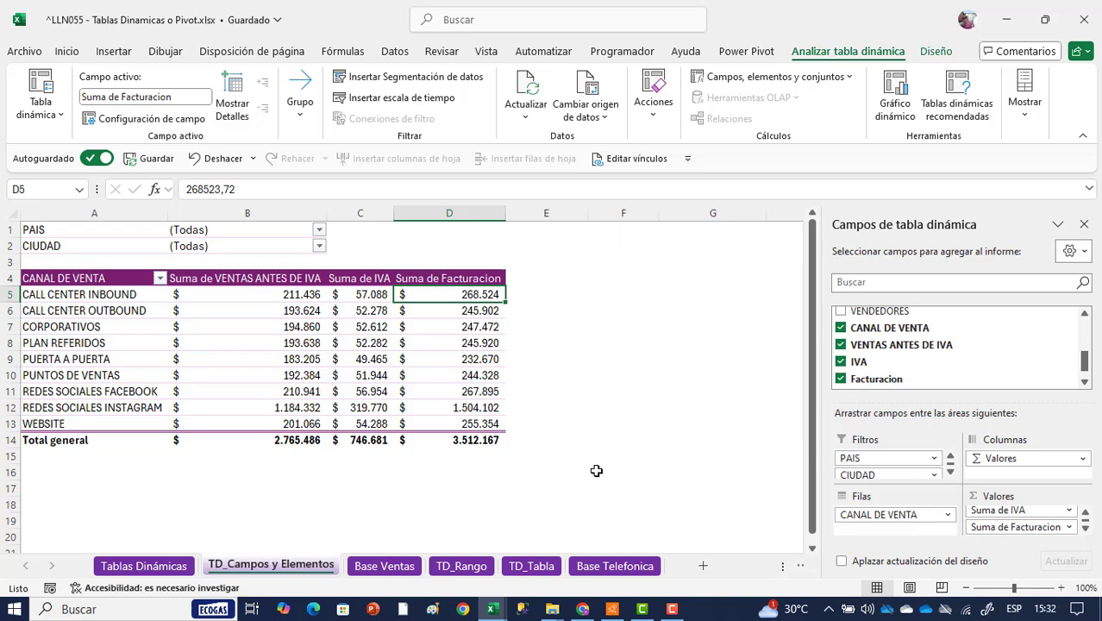
Step: Check the CALL CENTER INBOUND Facturacion value against the sum of its sales before IVA and its IVA
{"action": "left_click_drag", "start_coordinate": [307, 291], "coordinate": [359, 290]}
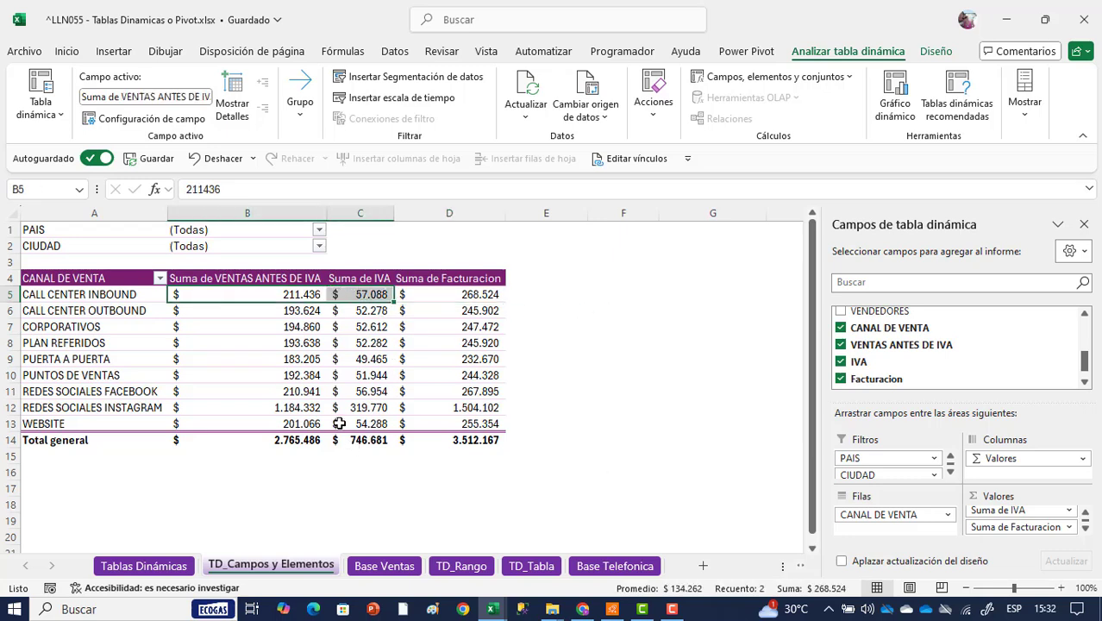
{"action": "mouse_move", "coordinate": [218, 292]}
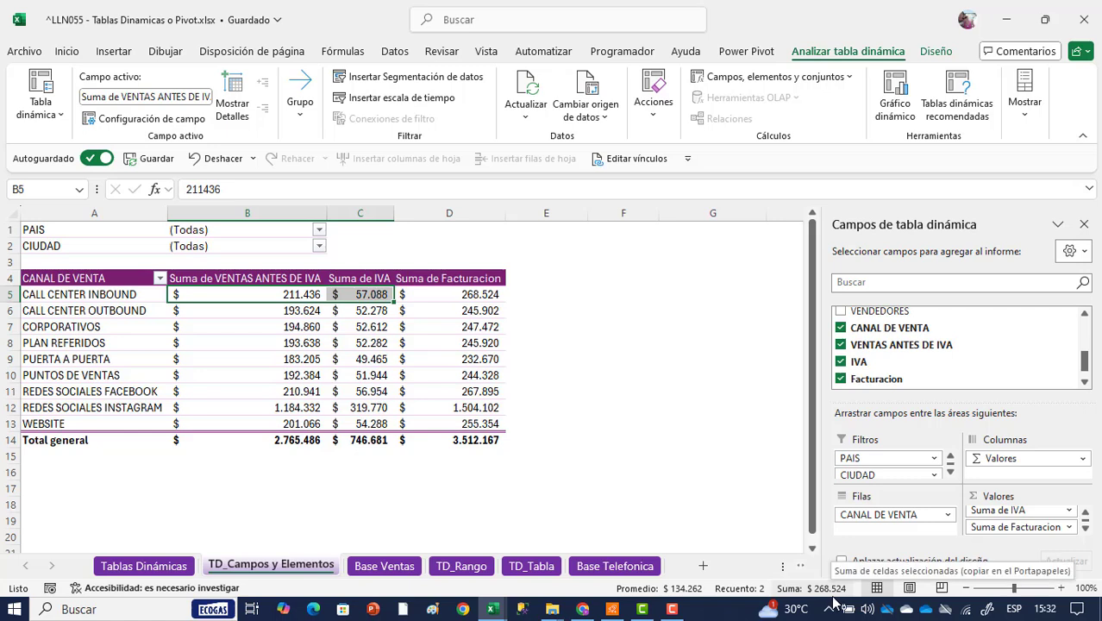
{"action": "left_click", "coordinate": [444, 297]}
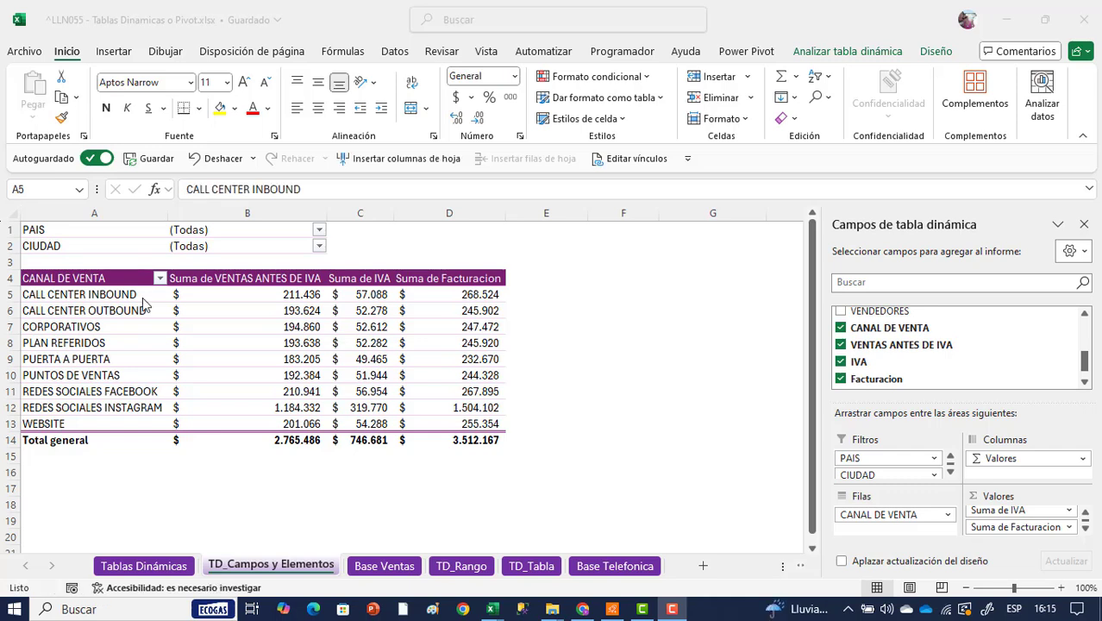
Step: Compare whether a calculated item can be inserted from a CANAL DE VENTA label cell and from a value cell
{"action": "left_click", "coordinate": [143, 294]}
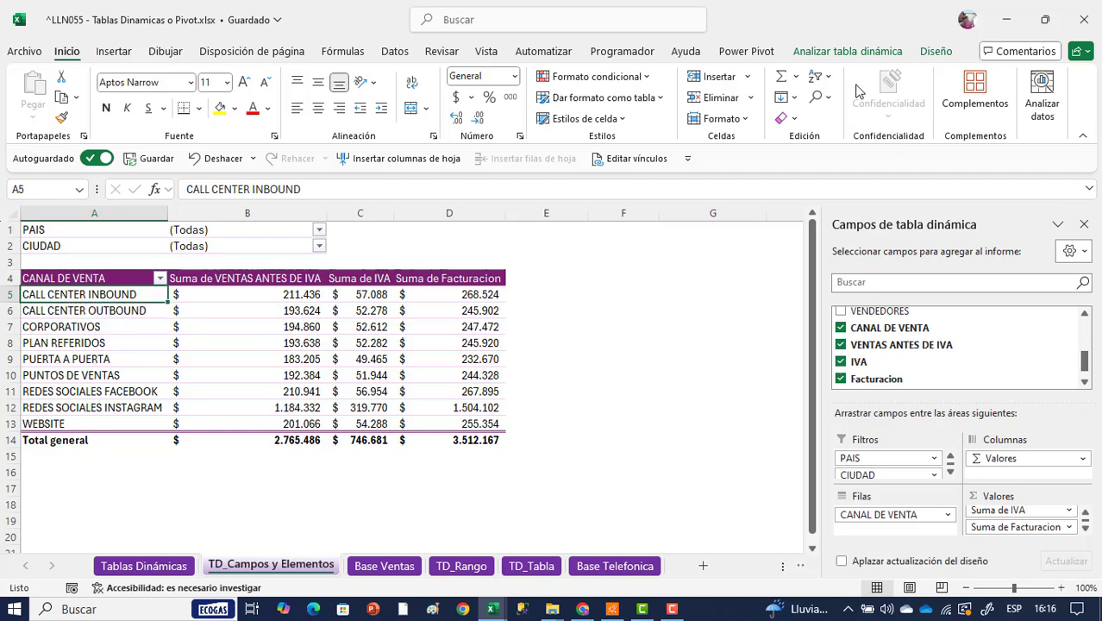
{"action": "left_click", "coordinate": [873, 51]}
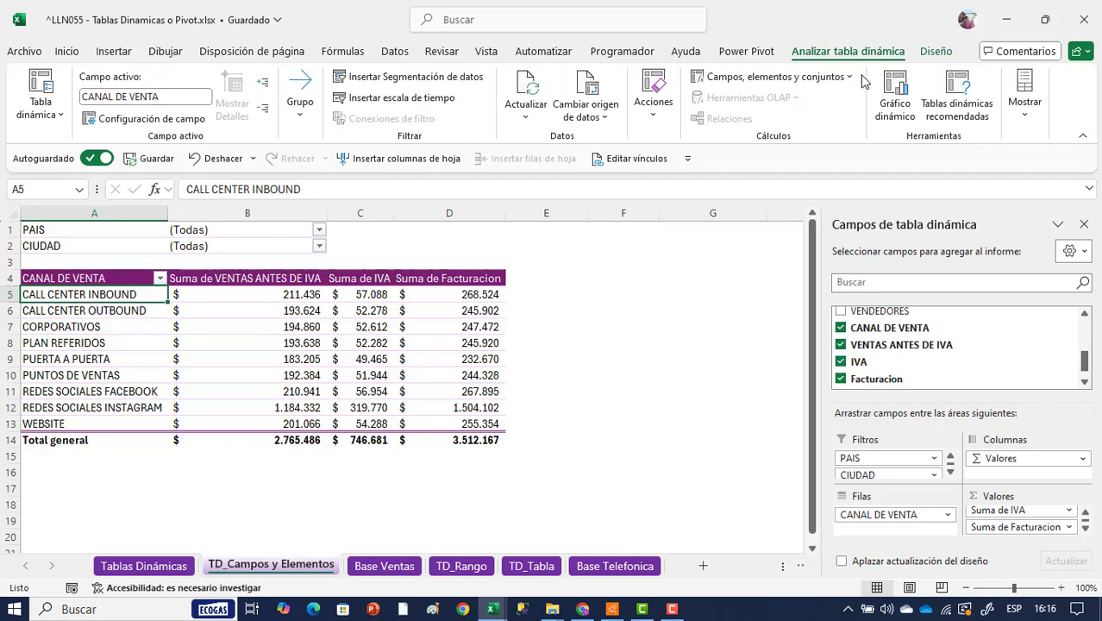
{"action": "left_click", "coordinate": [849, 81]}
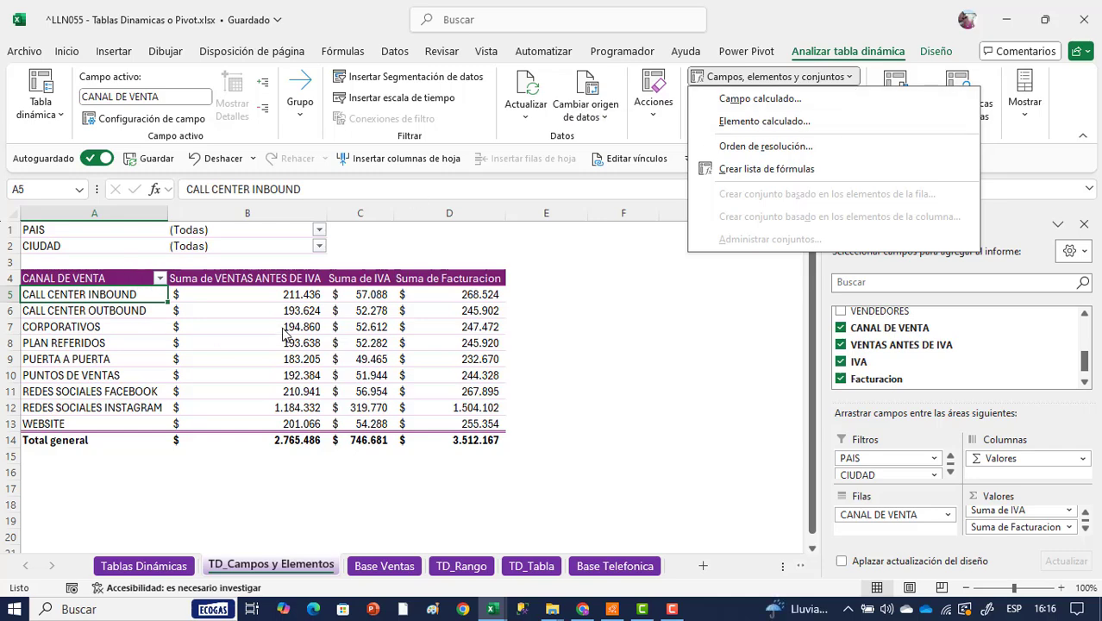
{"action": "left_click", "coordinate": [296, 301]}
{"action": "left_click", "coordinate": [295, 293]}
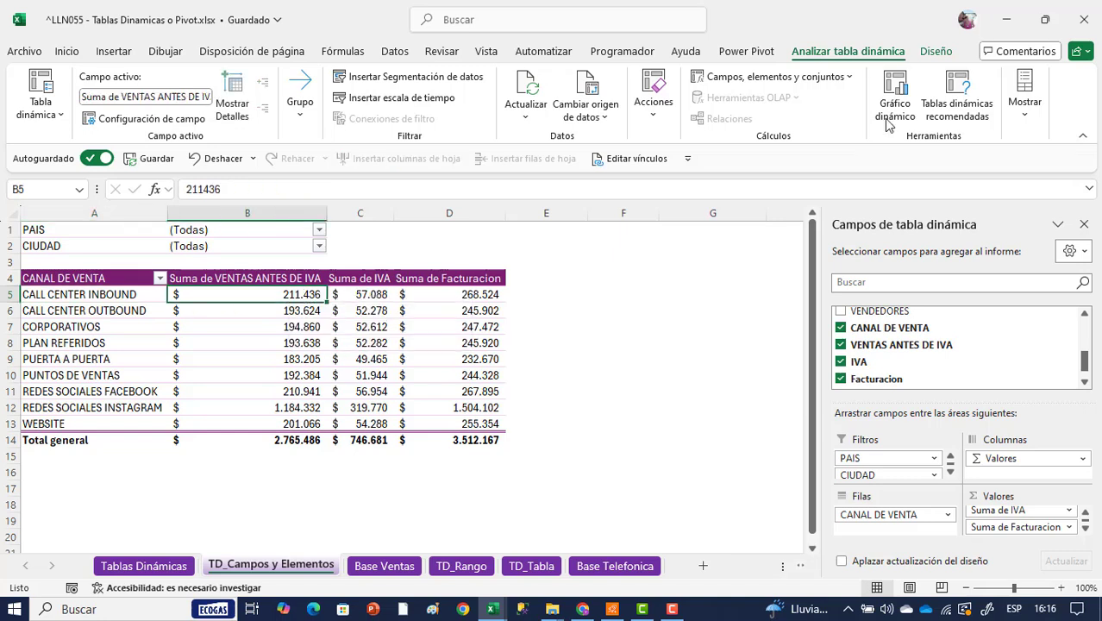
{"action": "left_click", "coordinate": [823, 76]}
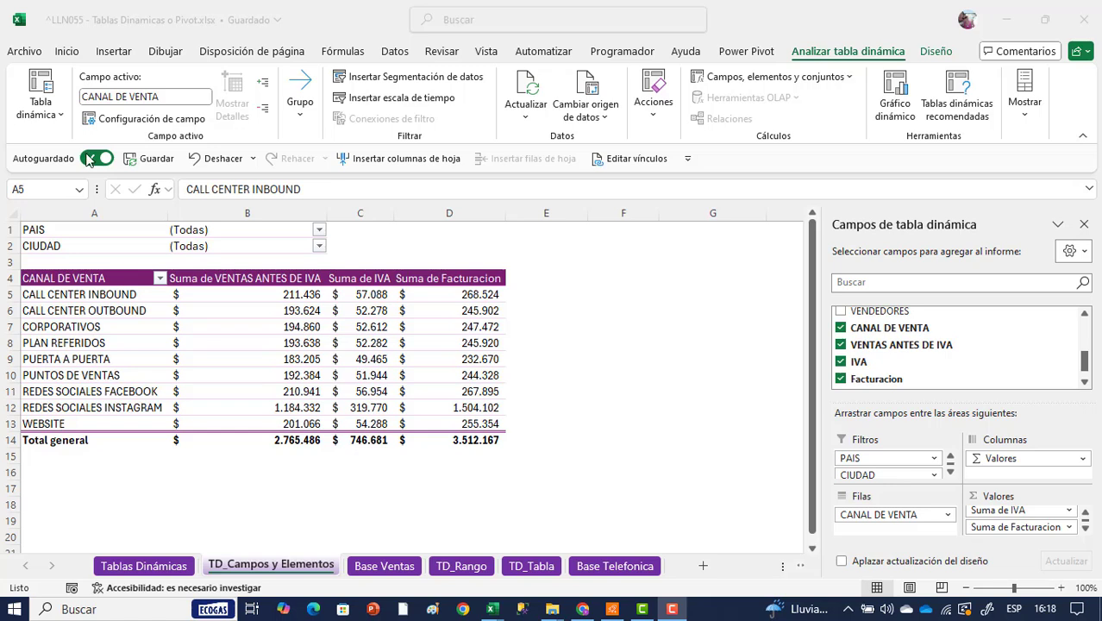
Step: Start a new calculated item in the CANAL DE VENTA field and name it MKT Tradicional
{"action": "left_click", "coordinate": [102, 294]}
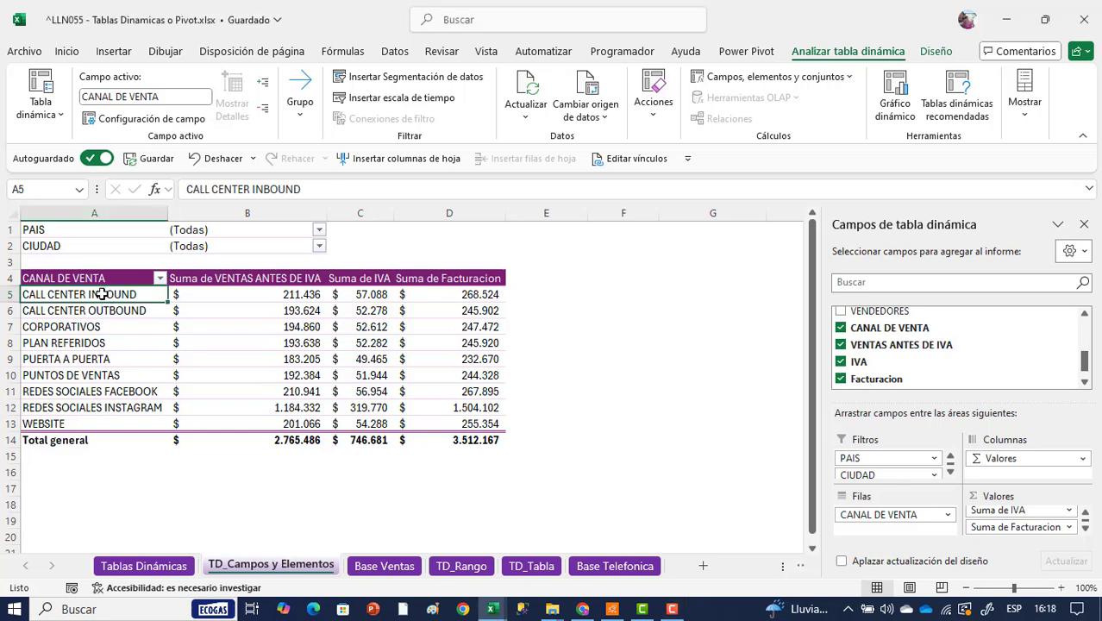
{"action": "left_click", "coordinate": [853, 79]}
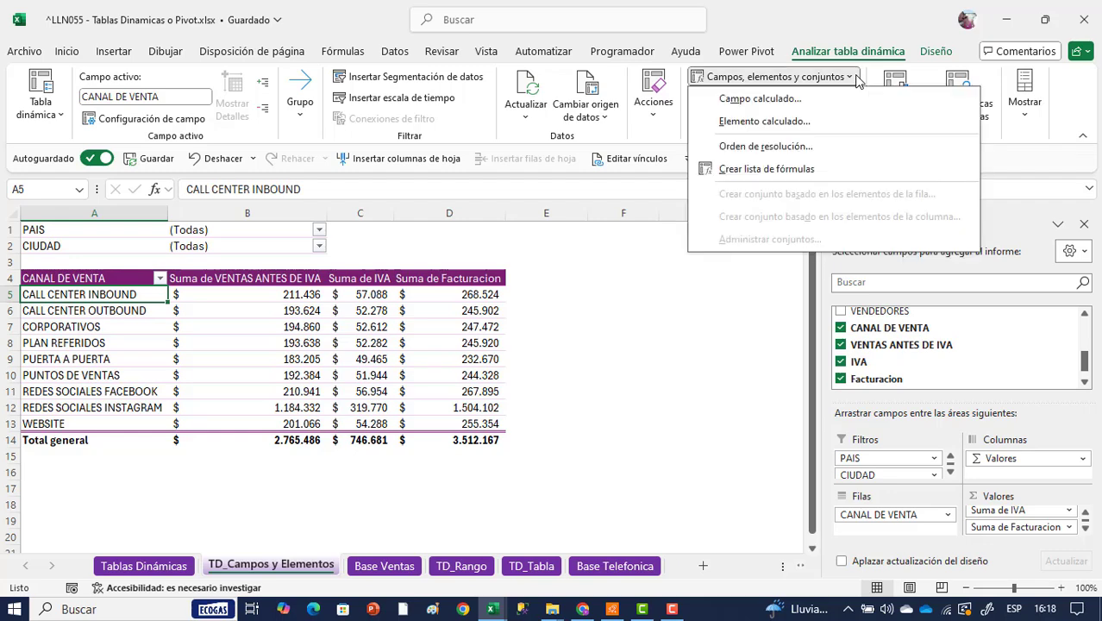
{"action": "left_click", "coordinate": [790, 123]}
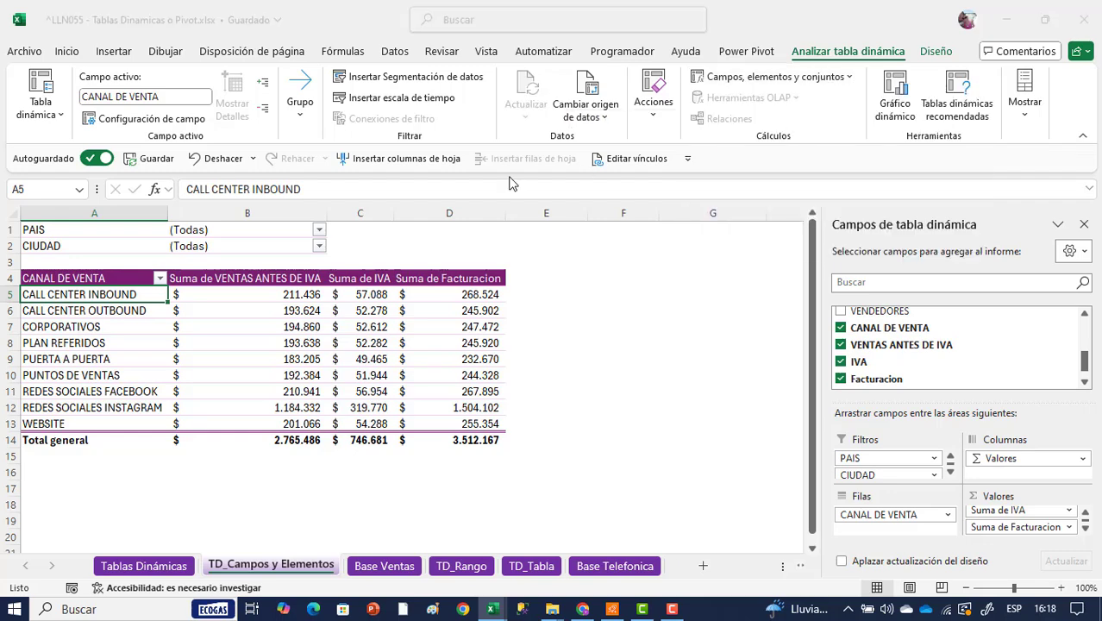
{"action": "left_click_drag", "start_coordinate": [525, 96], "coordinate": [621, 114]}
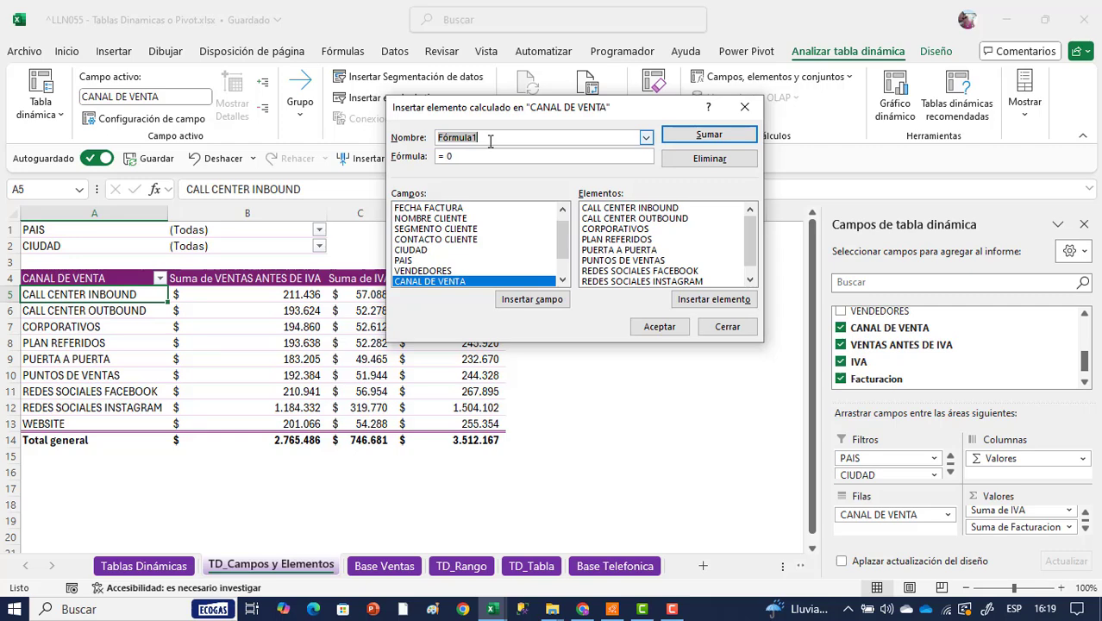
{"action": "type", "text": "MKT"}
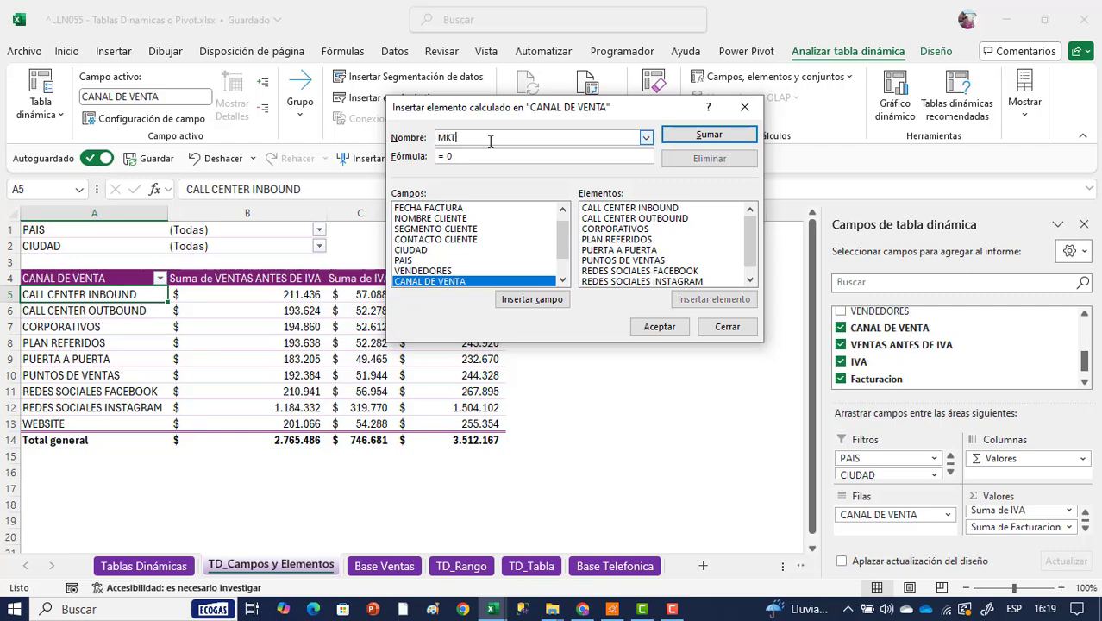
{"action": "type", "text": " Tradicional"}
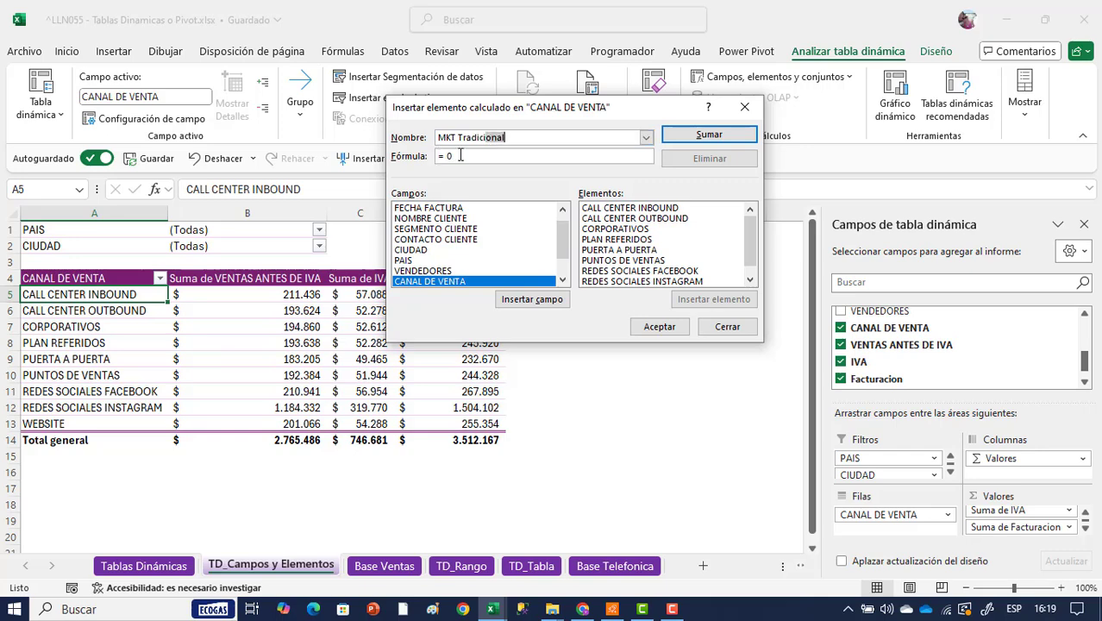
Step: Define MKT Tradicional as the sum of CORPORATIVOS, PLAN REFERIDOS, PUERTA A PUERTA and PUNTOS DE VENTAS, and add it to the pivot table
{"action": "key", "text": "Tab"}
{"action": "type", "text": "="}
{"action": "double_click", "coordinate": [635, 229]}
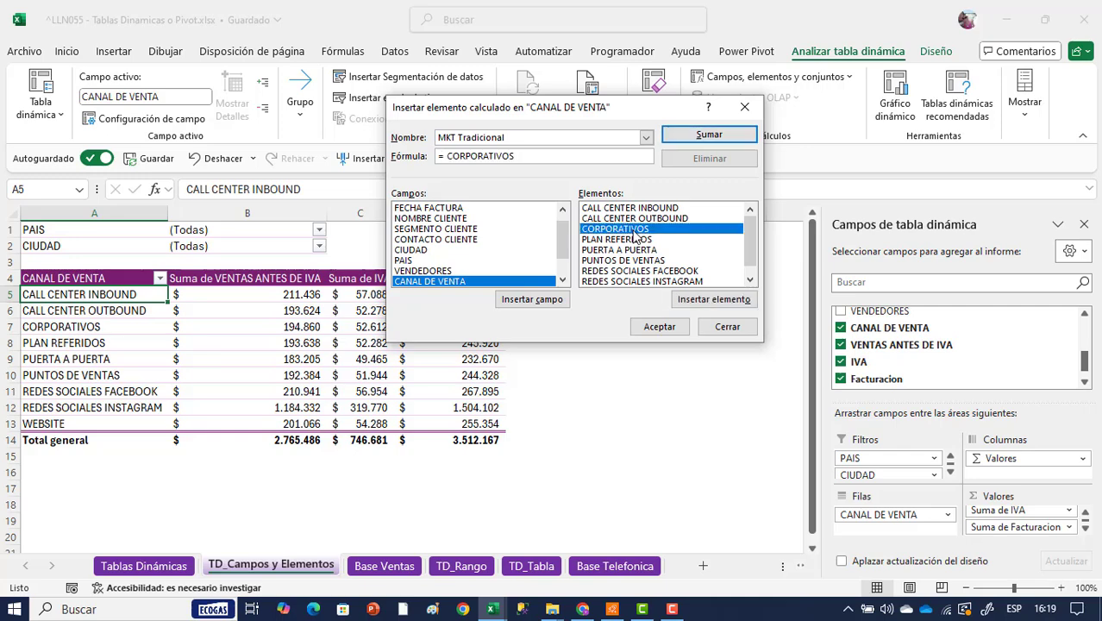
{"action": "type", "text": "+"}
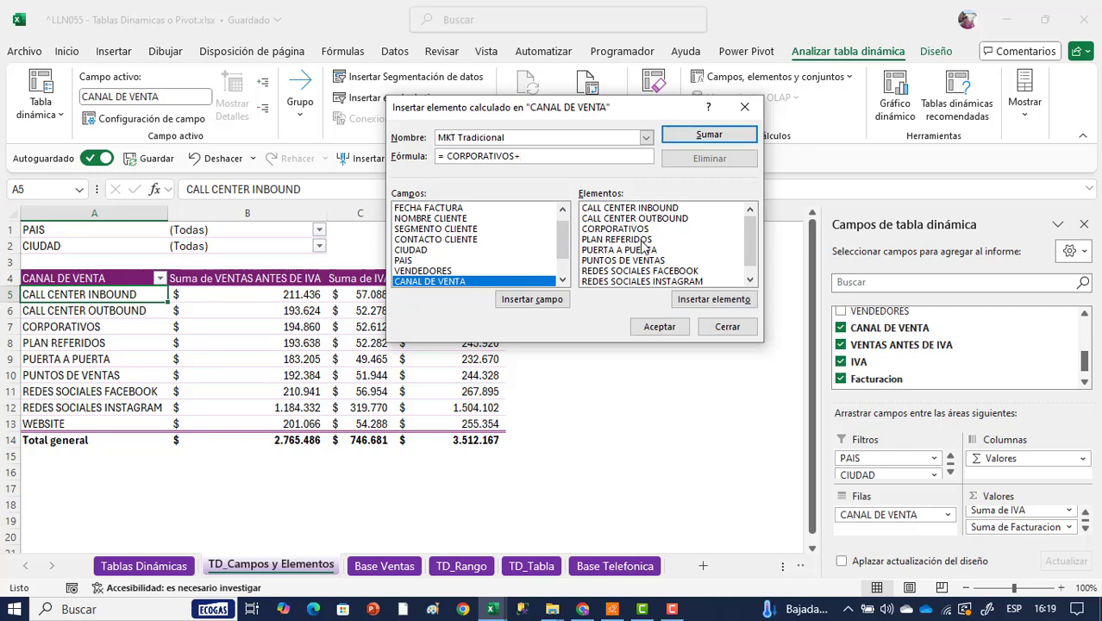
{"action": "double_click", "coordinate": [642, 241]}
{"action": "type", "text": "+"}
{"action": "double_click", "coordinate": [644, 250]}
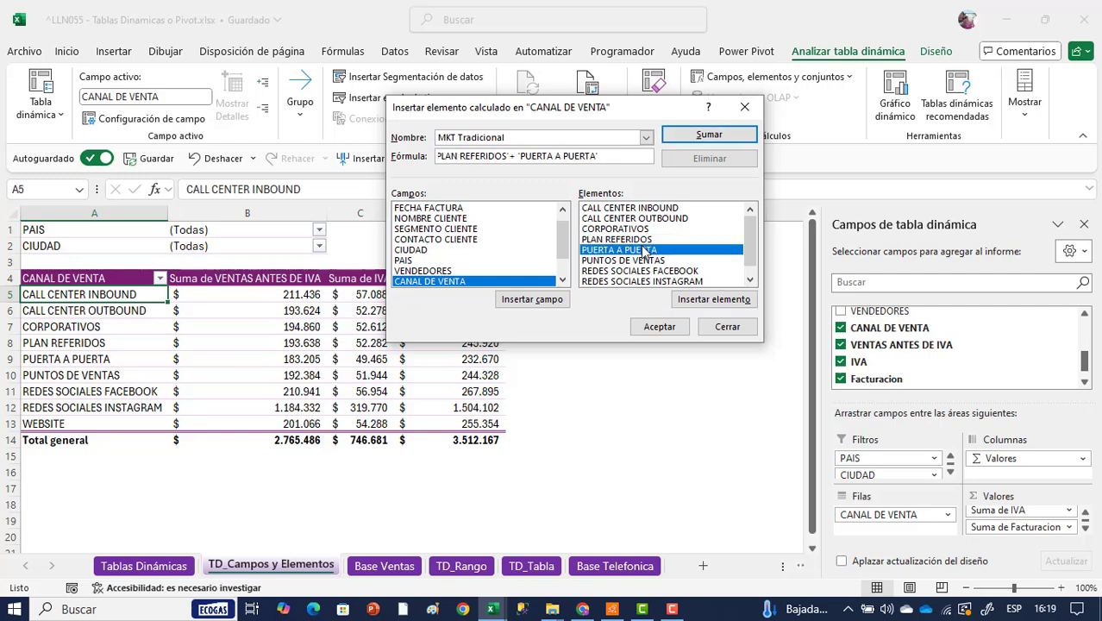
{"action": "type", "text": "+"}
{"action": "left_click", "coordinate": [622, 261]}
{"action": "left_click", "coordinate": [714, 298]}
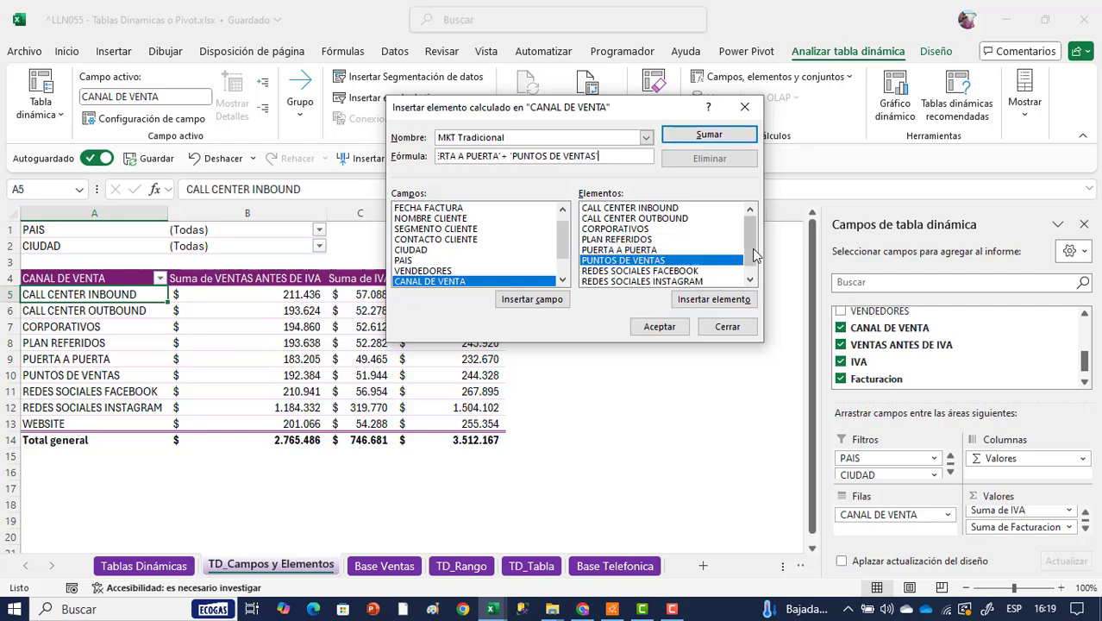
{"action": "scroll", "coordinate": [750, 259], "scroll_direction": "down", "scroll_amount": 1}
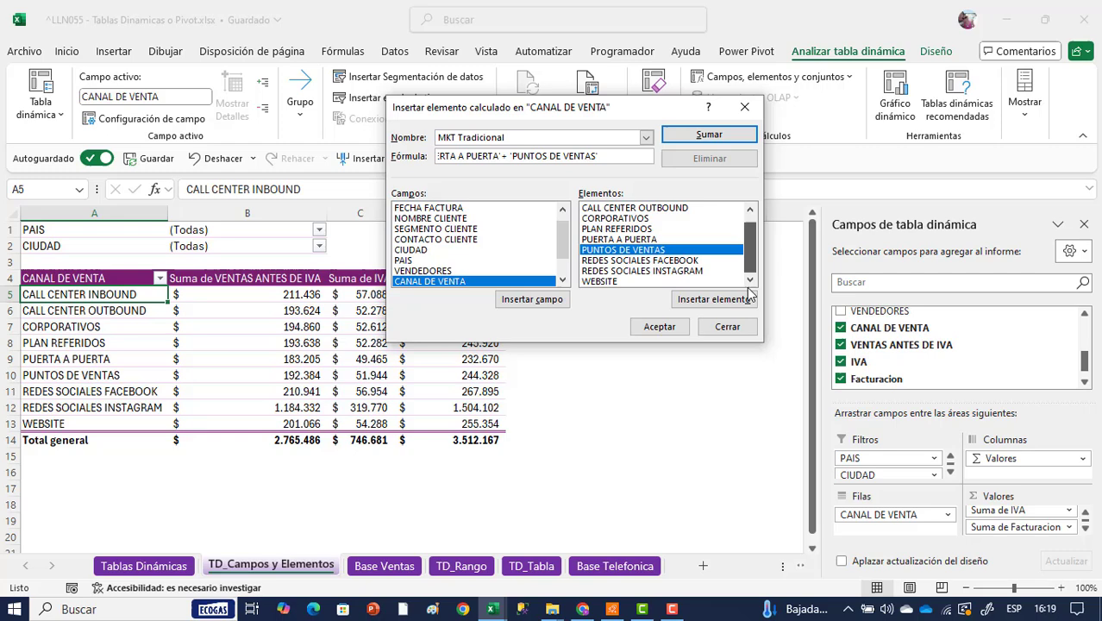
{"action": "left_click", "coordinate": [659, 328]}
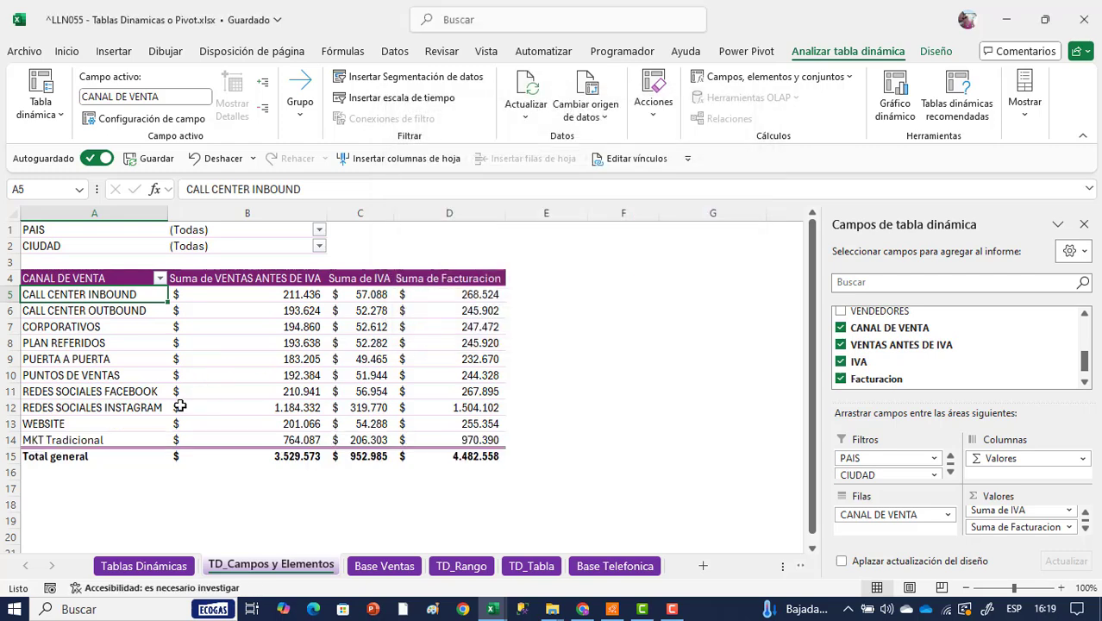
Step: Start a calculated item named MKT Digital in CANAL DE VENTA with the formula CALL CENTER INBOUND + CALL CENTER OUTBOUND
{"action": "left_click", "coordinate": [849, 78]}
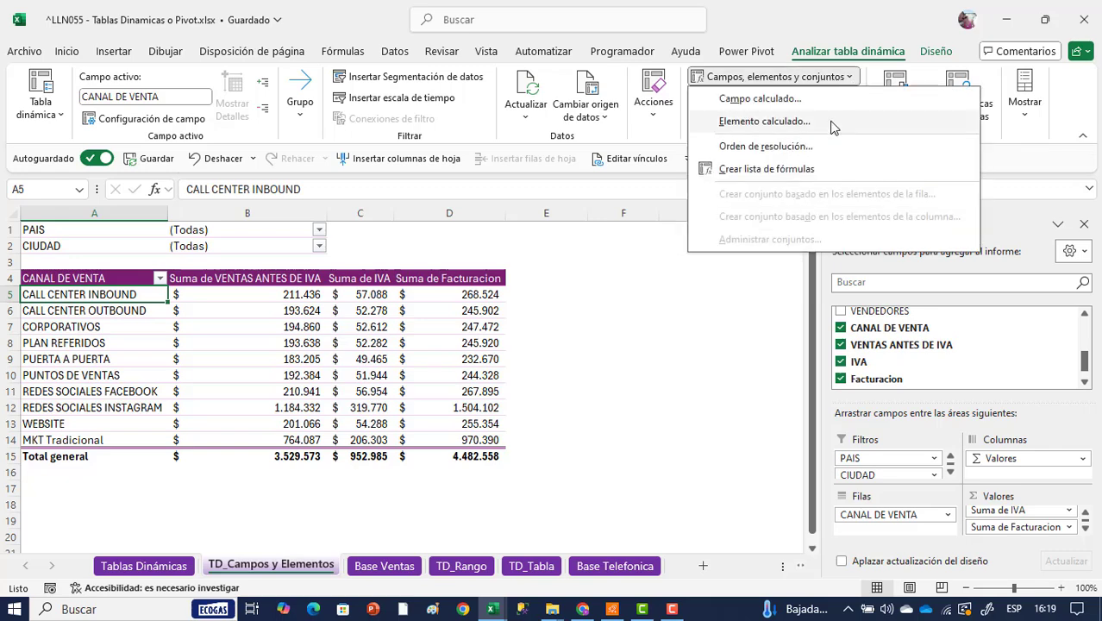
{"action": "left_click", "coordinate": [763, 121]}
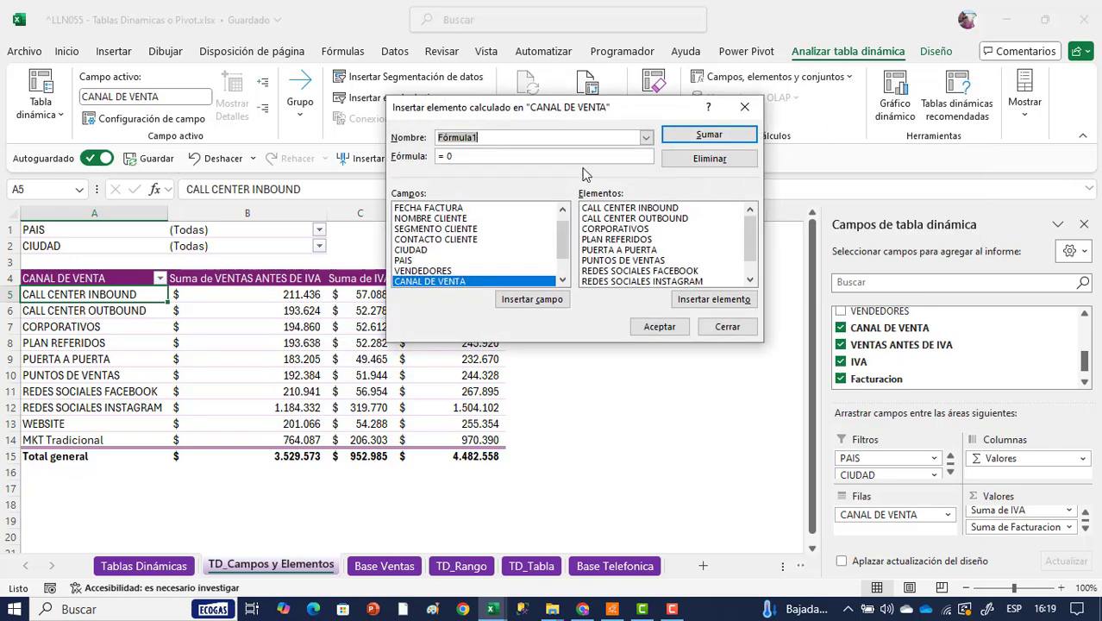
{"action": "type", "text": "MKT Digital"}
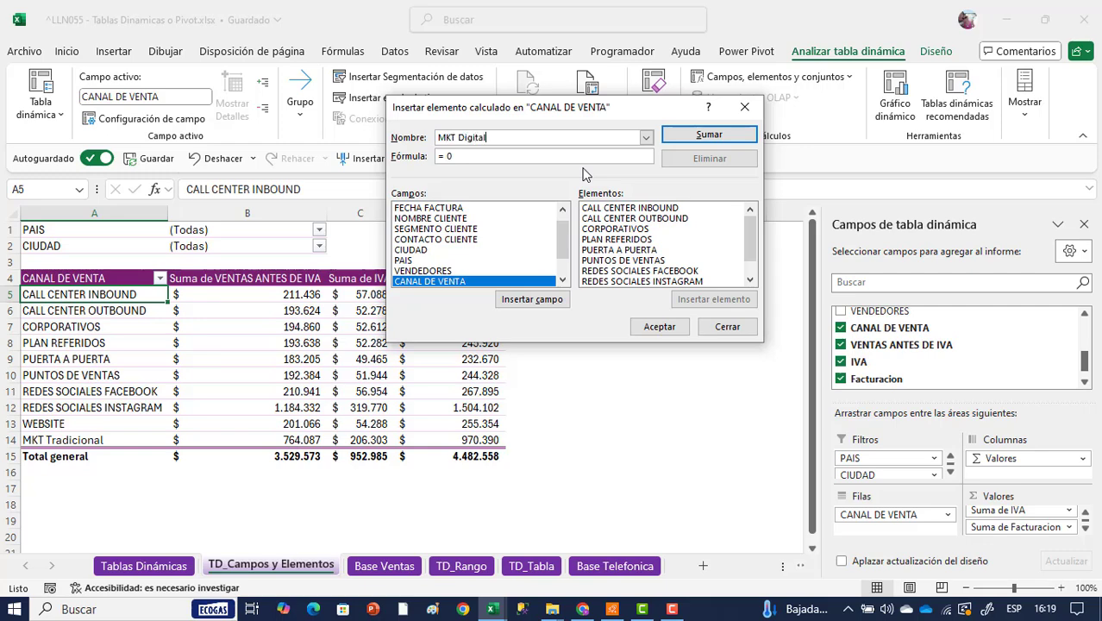
{"action": "key", "text": "Tab"}
{"action": "double_click", "coordinate": [644, 211]}
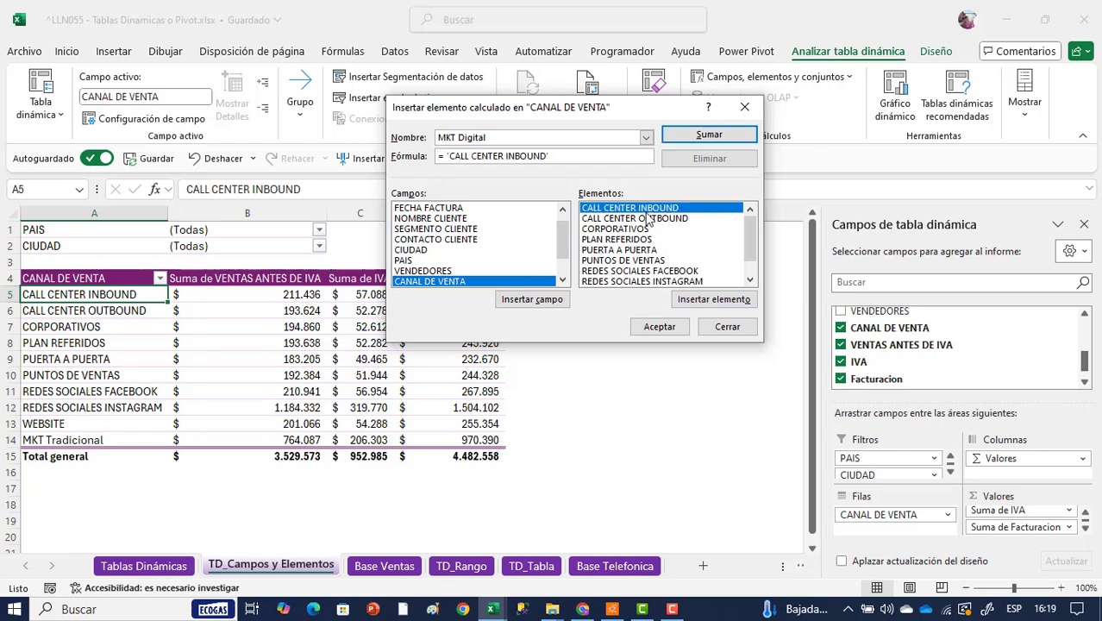
{"action": "type", "text": "+"}
{"action": "double_click", "coordinate": [653, 218]}
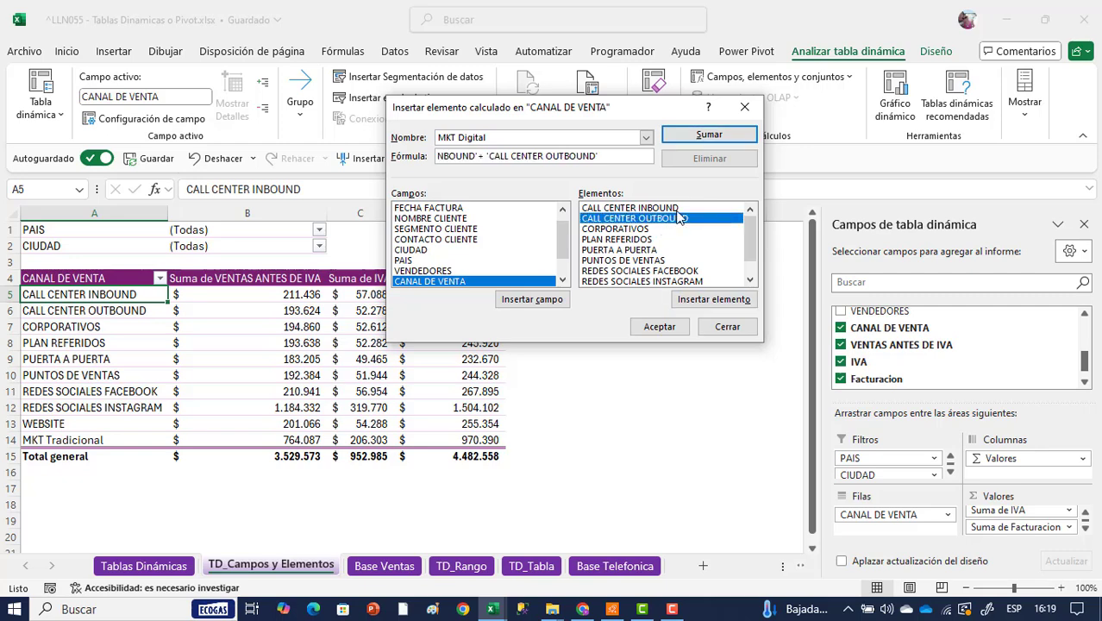
Step: Extend the MKT Digital formula with REDES SOCIALES FACEBOOK, REDES SOCIALES INSTAGRAM and WEBSITE, and create the item
{"action": "type", "text": "+"}
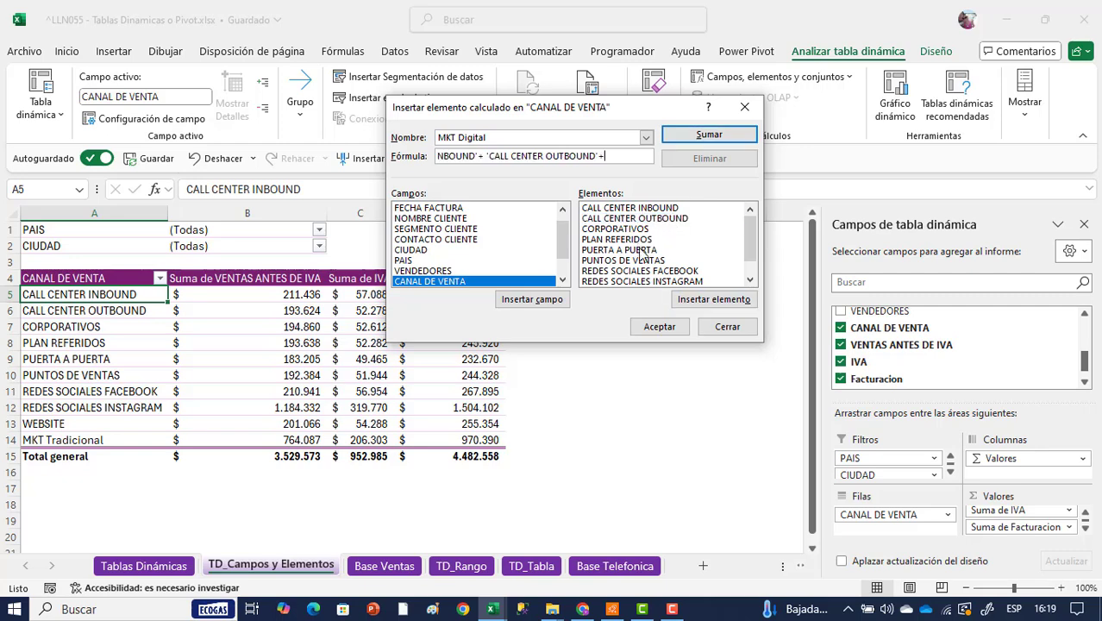
{"action": "left_click", "coordinate": [637, 272]}
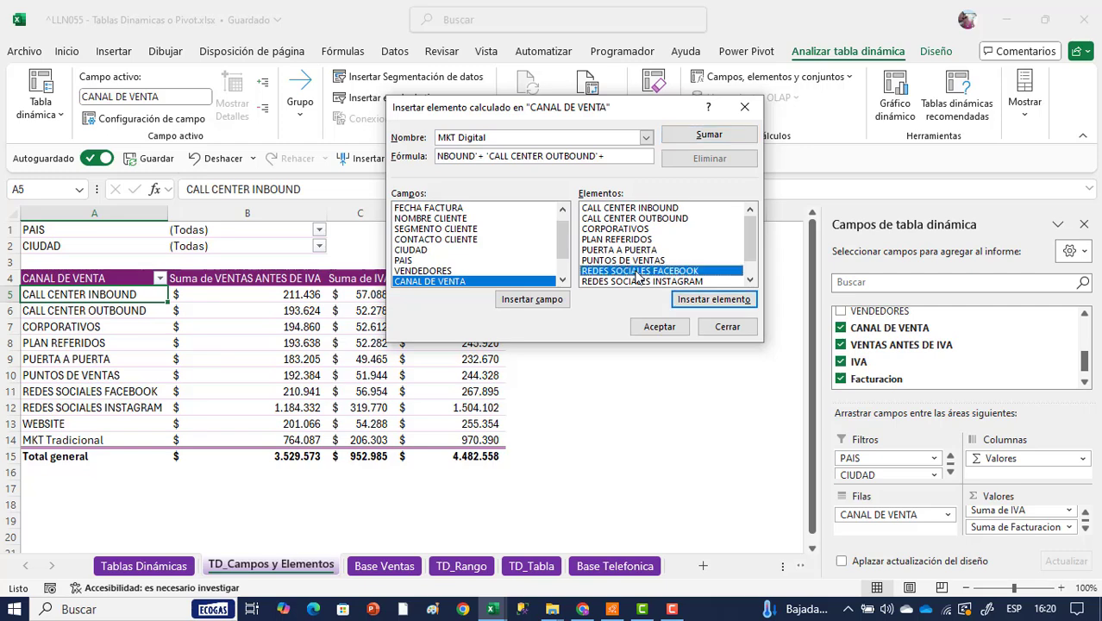
{"action": "double_click", "coordinate": [637, 272]}
{"action": "type", "text": "+"}
{"action": "scroll", "coordinate": [638, 274], "scroll_direction": "down", "scroll_amount": 1}
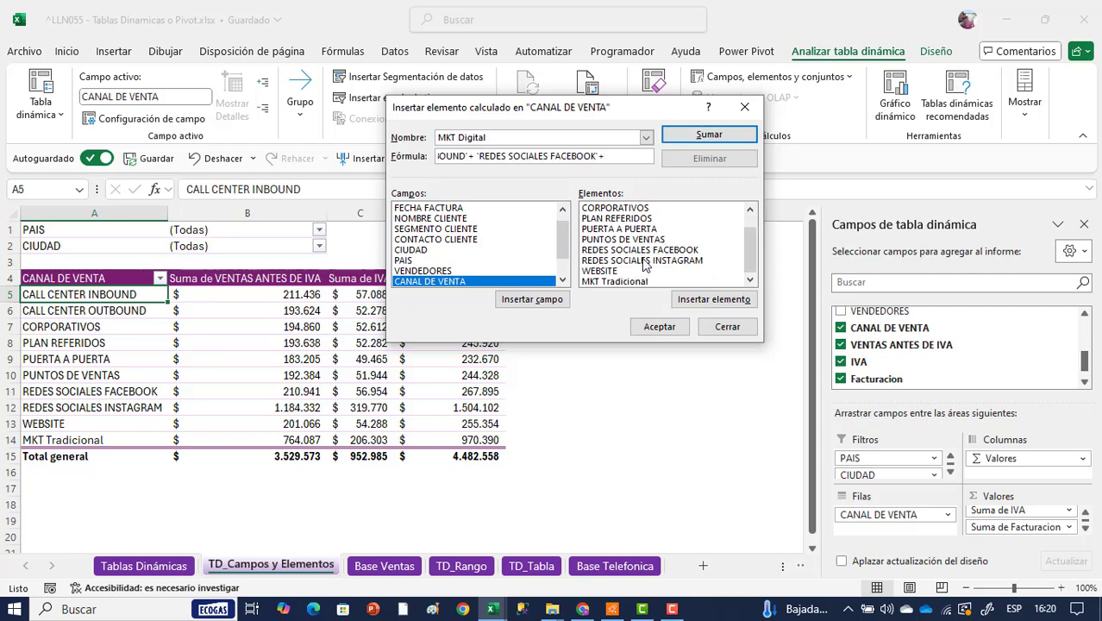
{"action": "double_click", "coordinate": [645, 261]}
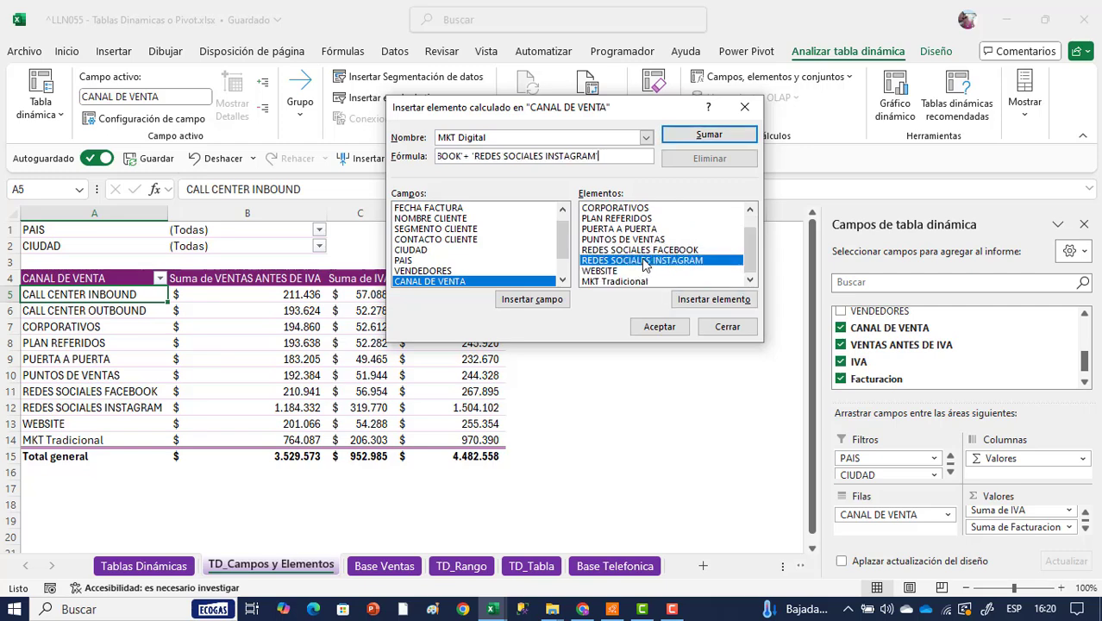
{"action": "type", "text": "+"}
{"action": "double_click", "coordinate": [601, 271]}
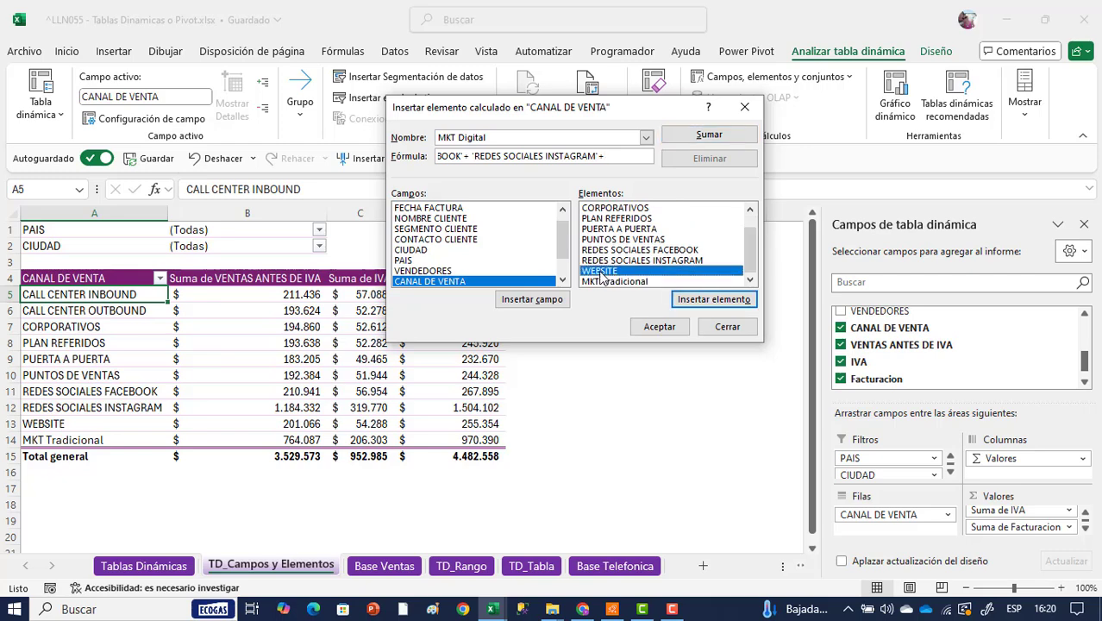
{"action": "left_click", "coordinate": [658, 326]}
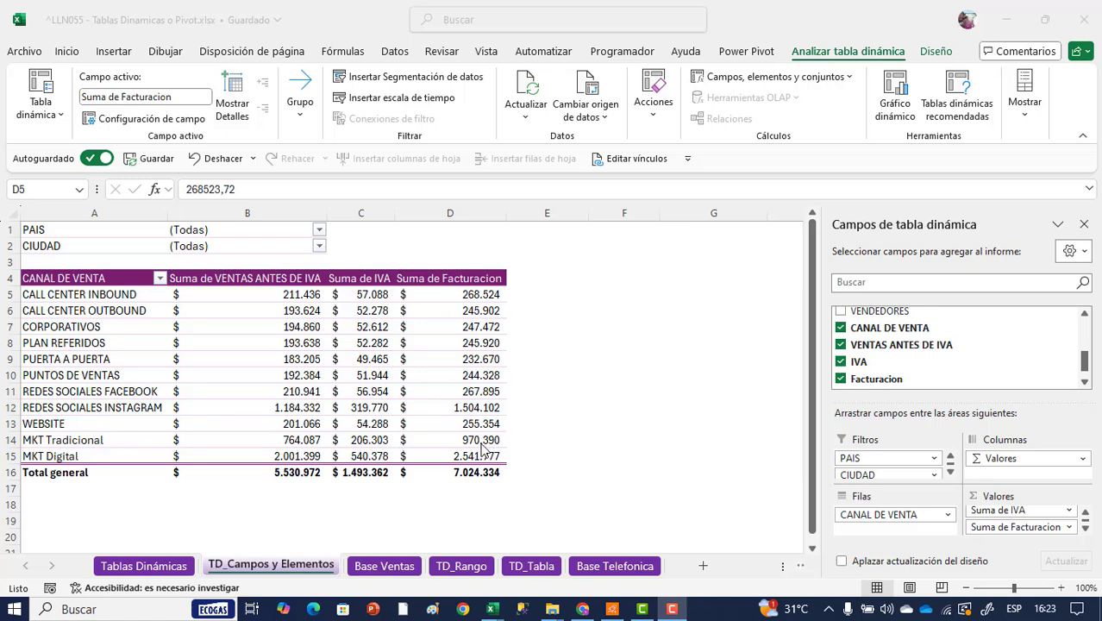
Step: Compare the Facturacion sum of the nine original channels with the sum of MKT Tradicional and MKT Digital
{"action": "left_click", "coordinate": [472, 294]}
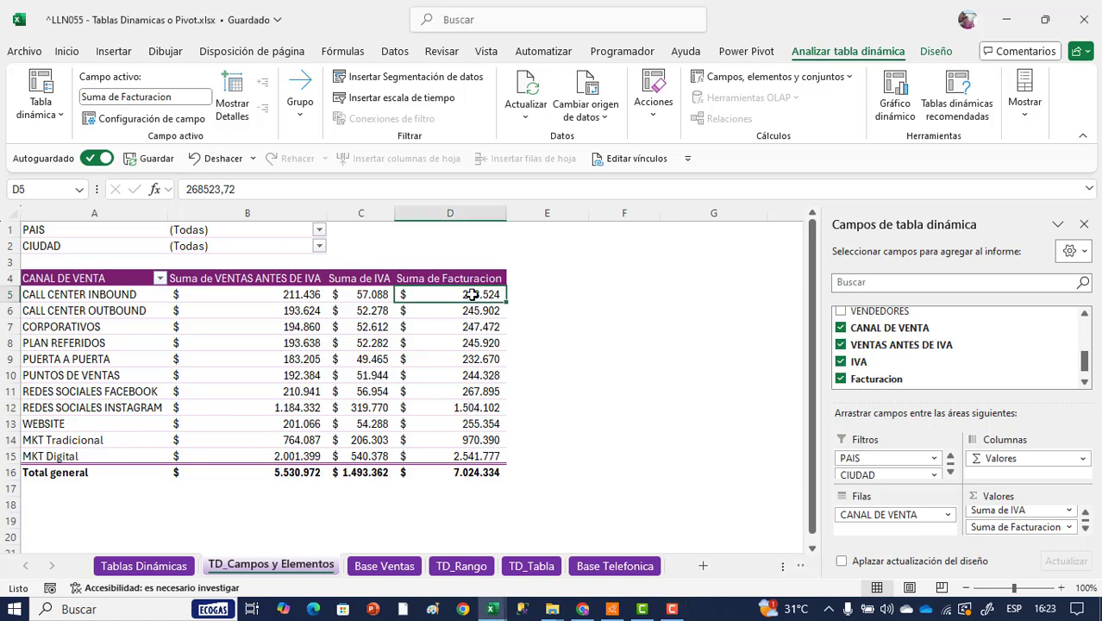
{"action": "left_click_drag", "start_coordinate": [472, 295], "coordinate": [472, 425]}
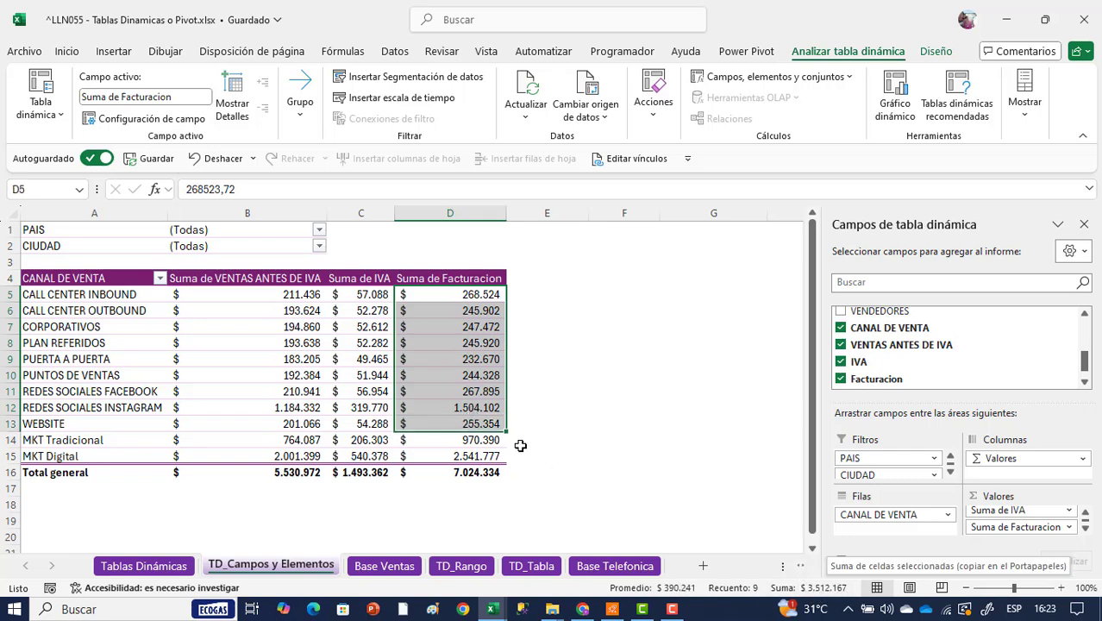
{"action": "left_click_drag", "start_coordinate": [483, 440], "coordinate": [492, 454]}
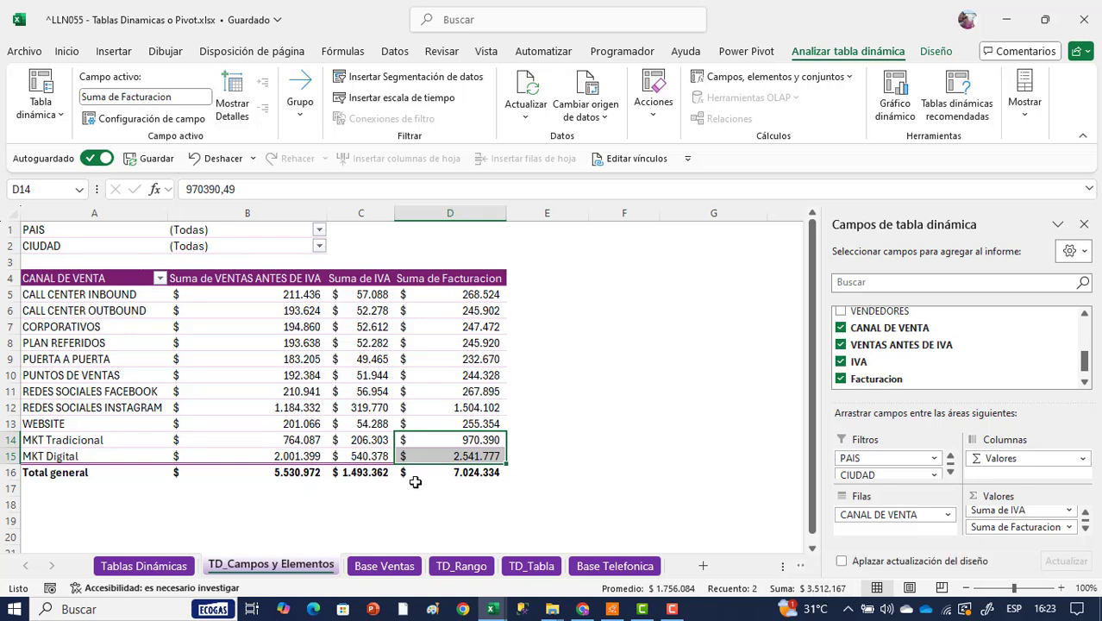
{"action": "left_click", "coordinate": [443, 488]}
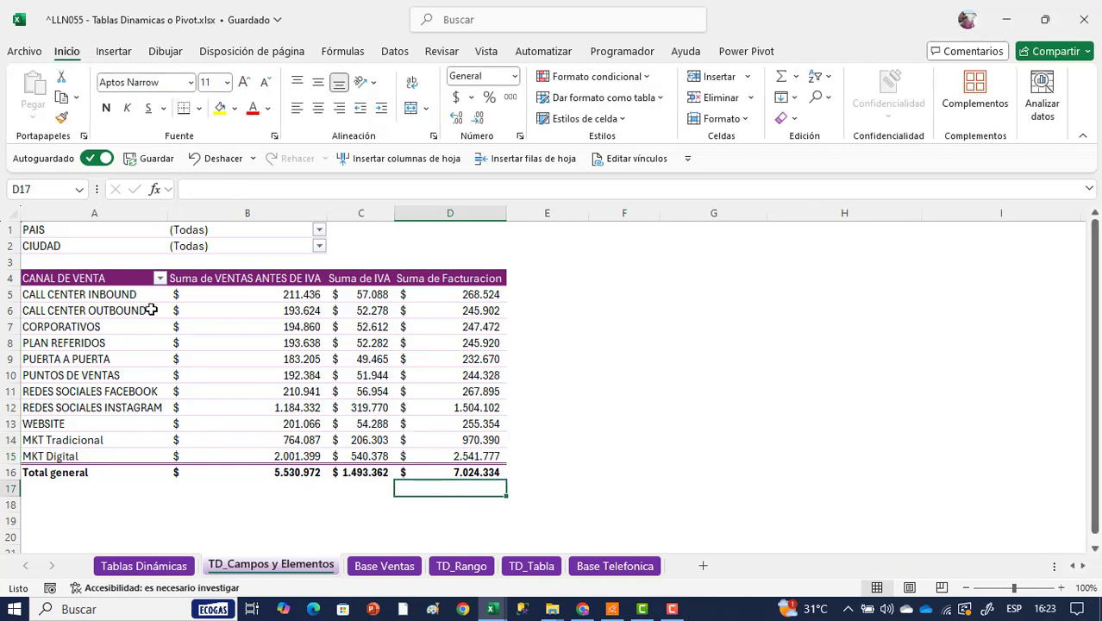
Step: Filter CANAL DE VENTA to show only MKT Tradicional and MKT Digital
{"action": "left_click", "coordinate": [160, 279]}
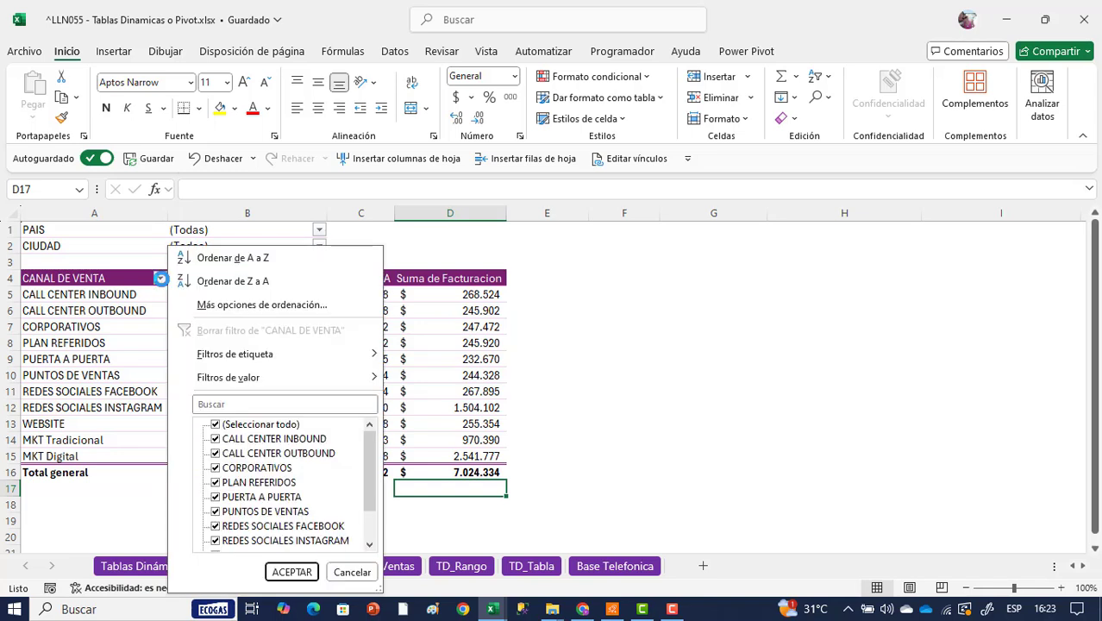
{"action": "left_click", "coordinate": [215, 424]}
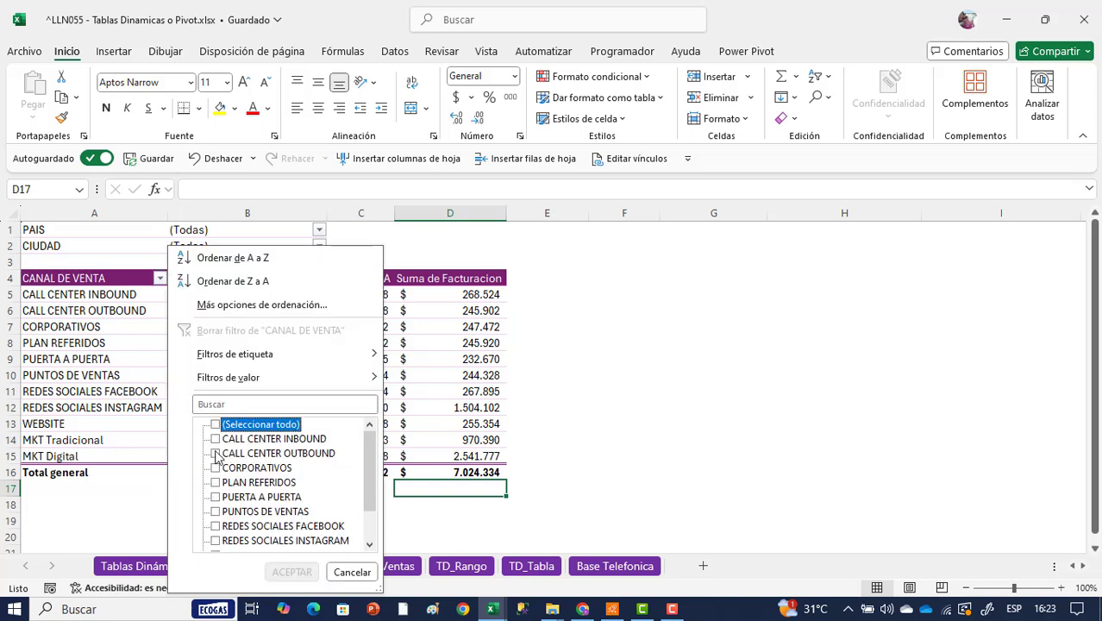
{"action": "scroll", "coordinate": [231, 499], "scroll_direction": "down", "scroll_amount": 1}
{"action": "left_click", "coordinate": [215, 526]}
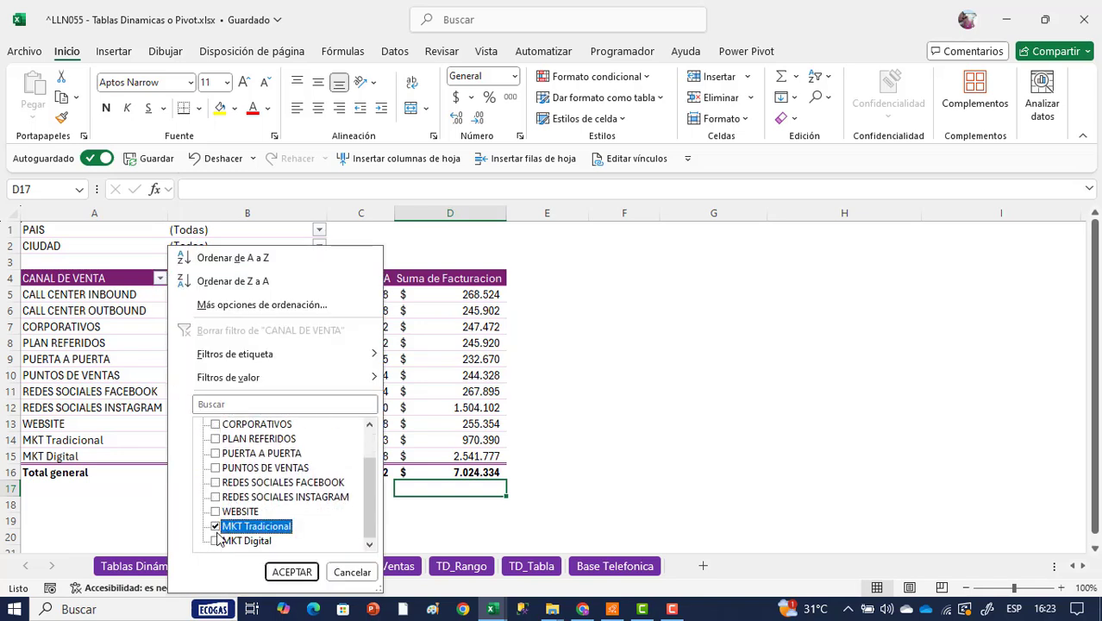
{"action": "left_click", "coordinate": [215, 542]}
{"action": "left_click", "coordinate": [291, 572]}
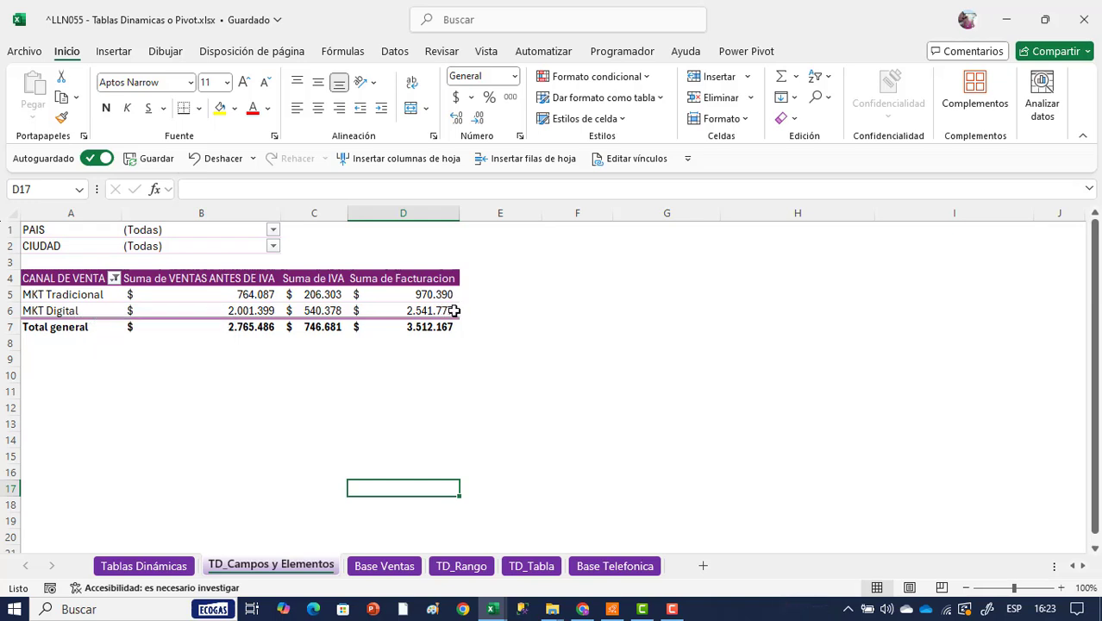
{"action": "mouse_move", "coordinate": [447, 308]}
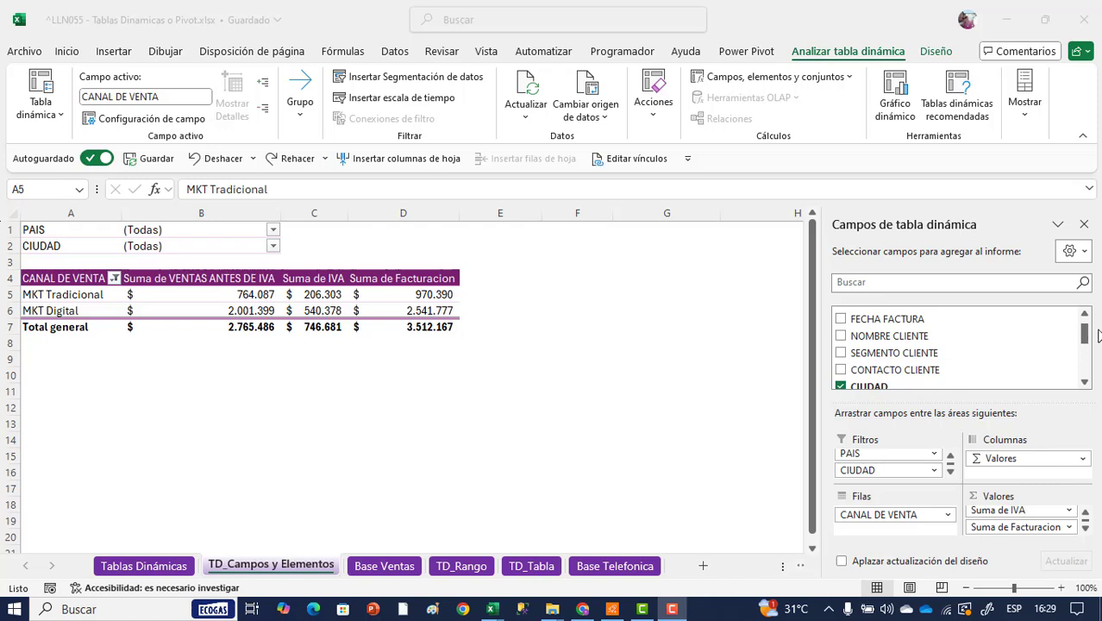
Step: Add SEGMENTO CLIENTE to the pivot table rows above CANAL DE VENTA and review the MUJER and HOMBRE segments
{"action": "left_click", "coordinate": [1086, 230]}
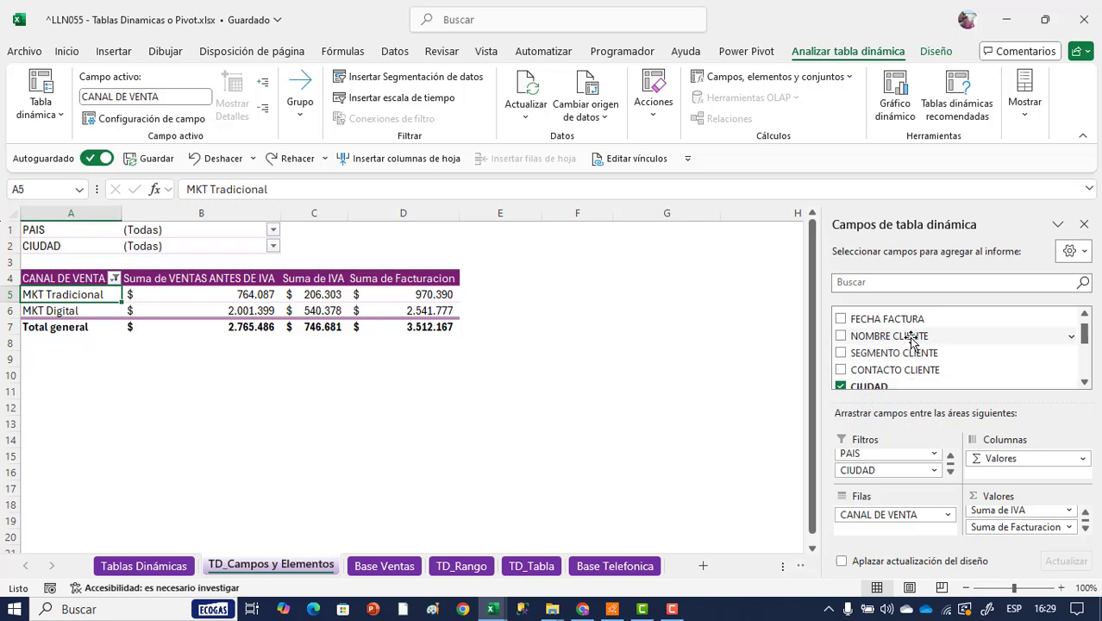
{"action": "left_click_drag", "start_coordinate": [898, 352], "coordinate": [901, 513]}
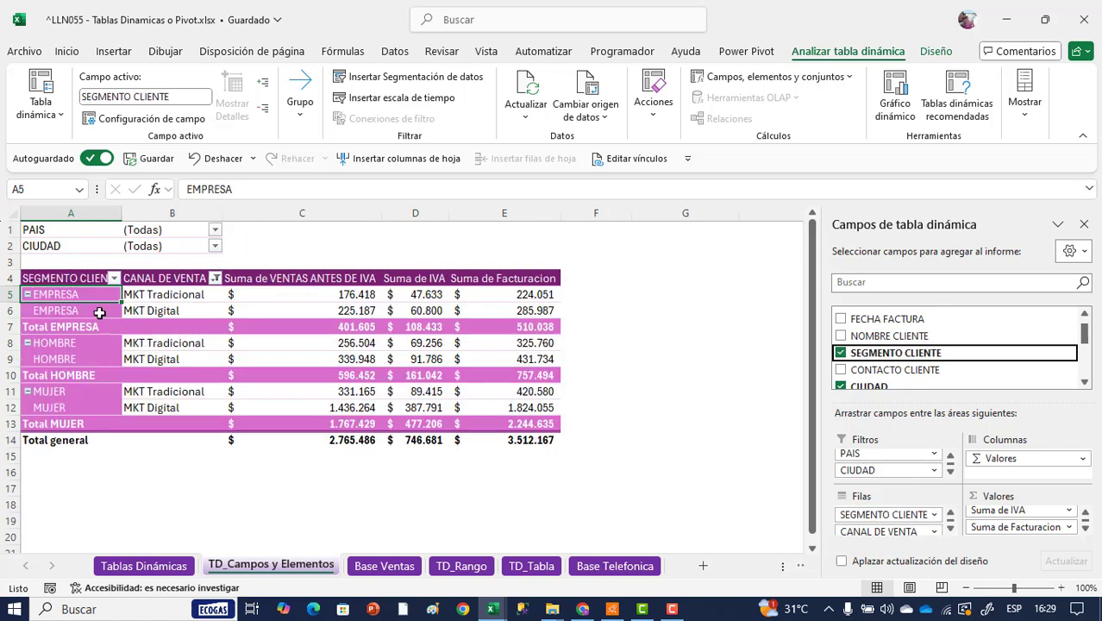
{"action": "left_click", "coordinate": [100, 394]}
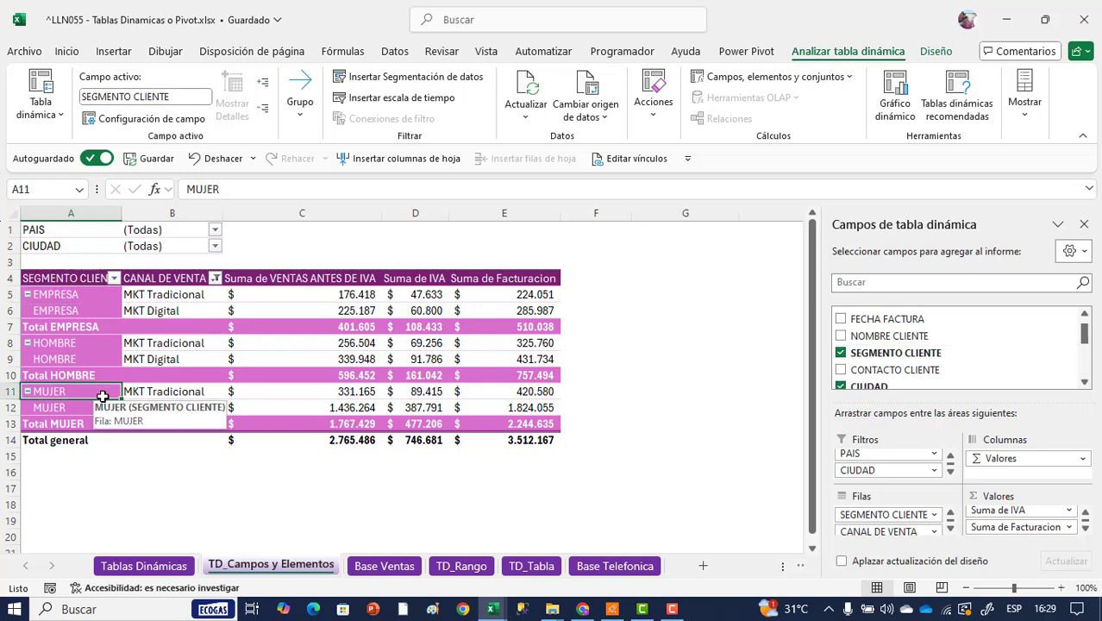
{"action": "left_click", "coordinate": [99, 343]}
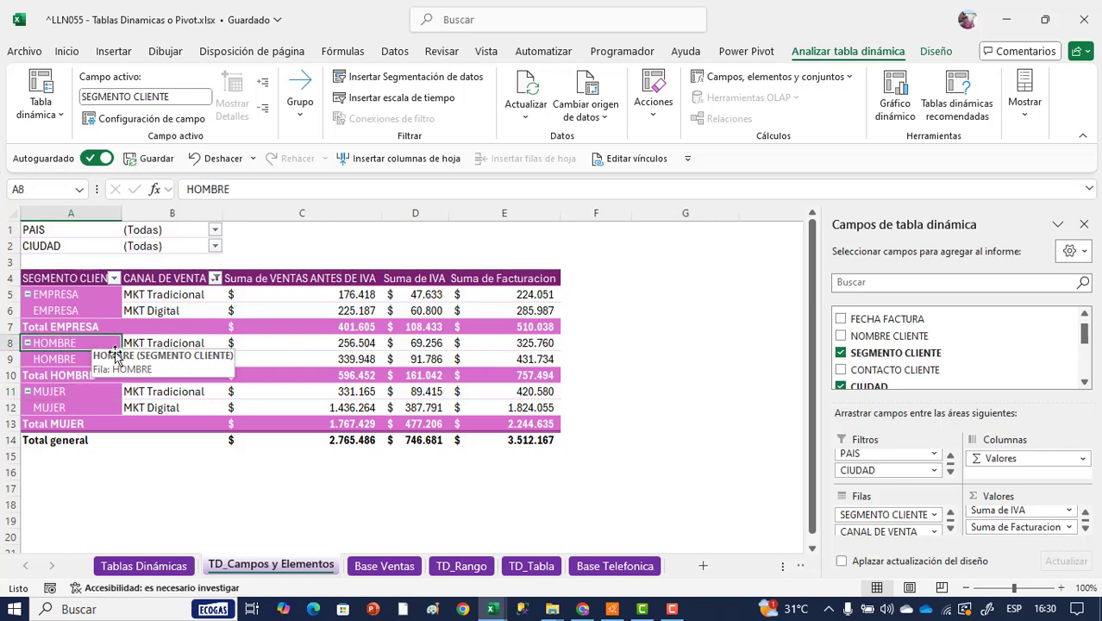
Step: Create a calculated item named Persona Fisica in SEGMENTO CLIENTE with the formula = HOMBRE + MUJER
{"action": "left_click", "coordinate": [86, 295]}
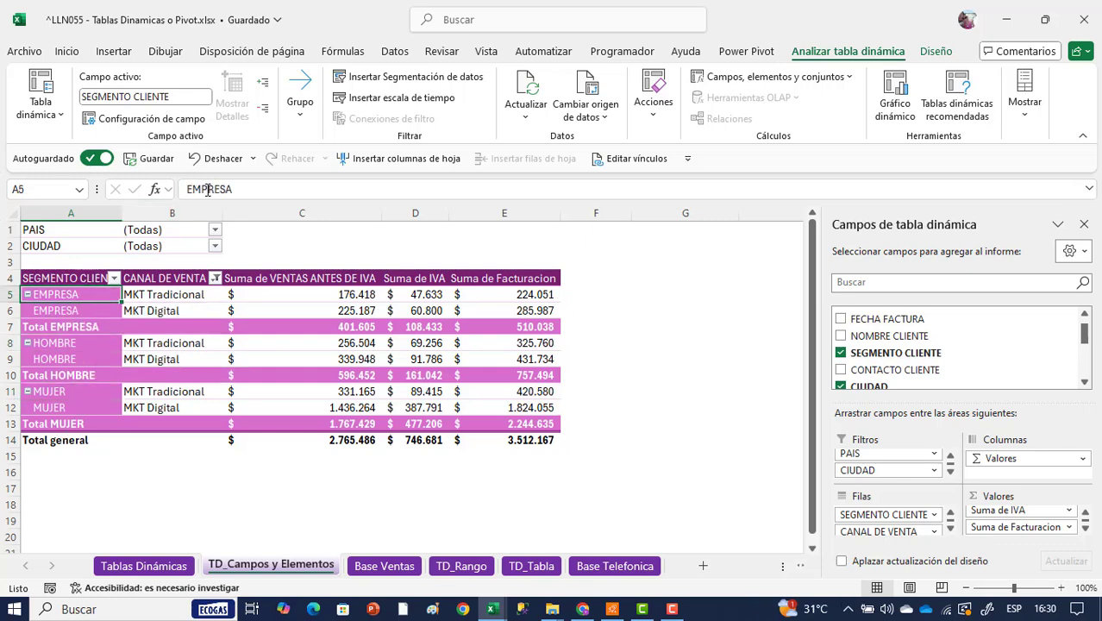
{"action": "left_click", "coordinate": [845, 81]}
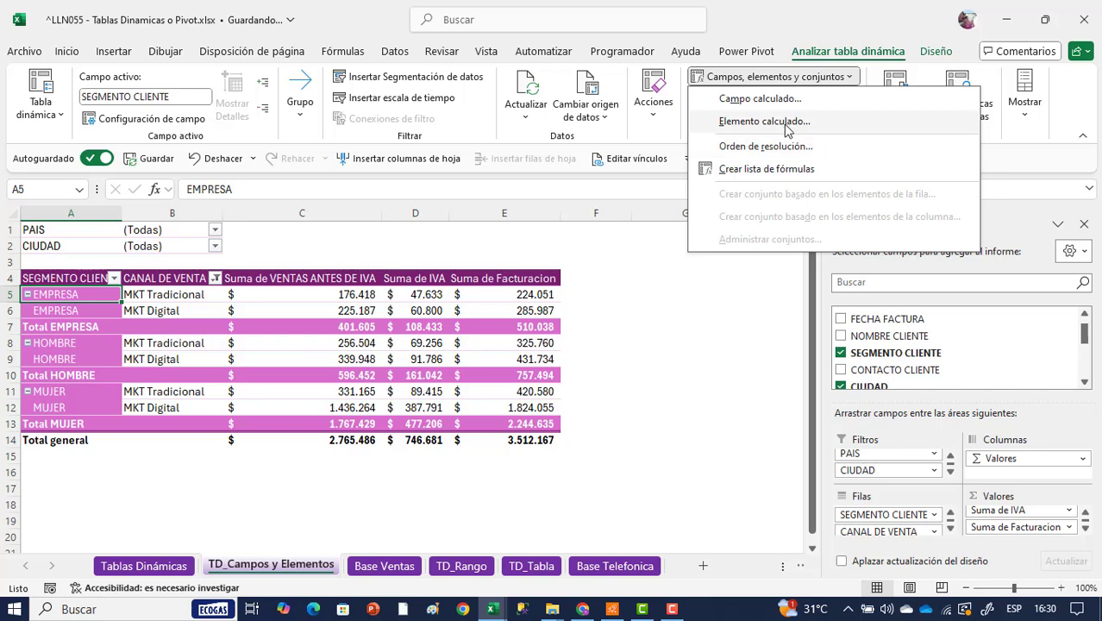
{"action": "left_click", "coordinate": [780, 122]}
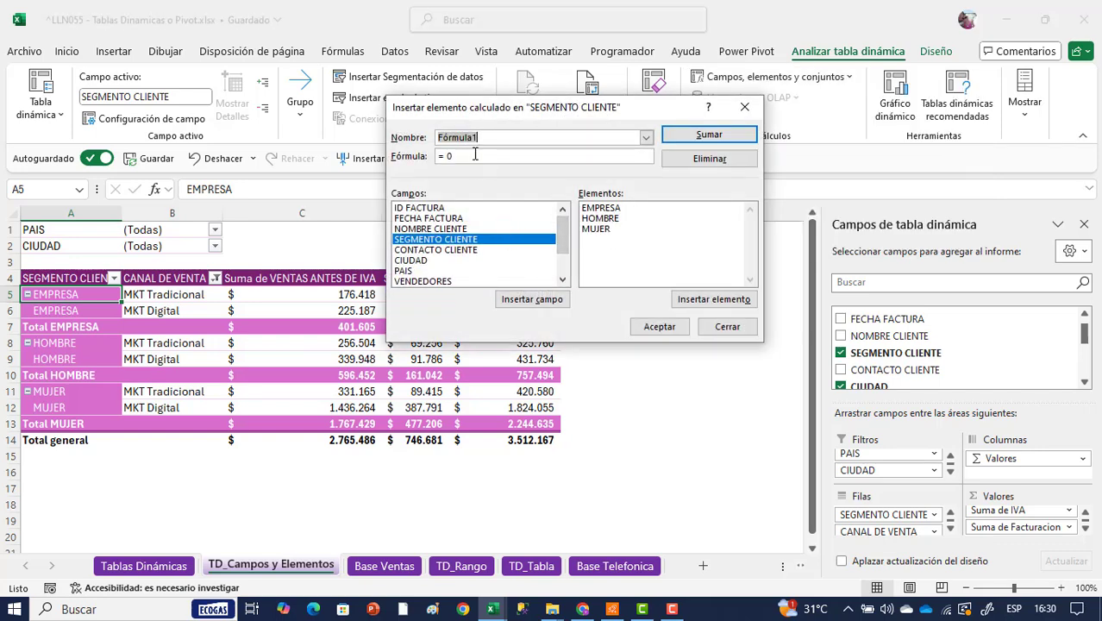
{"action": "type", "text": "Persona Fisica"}
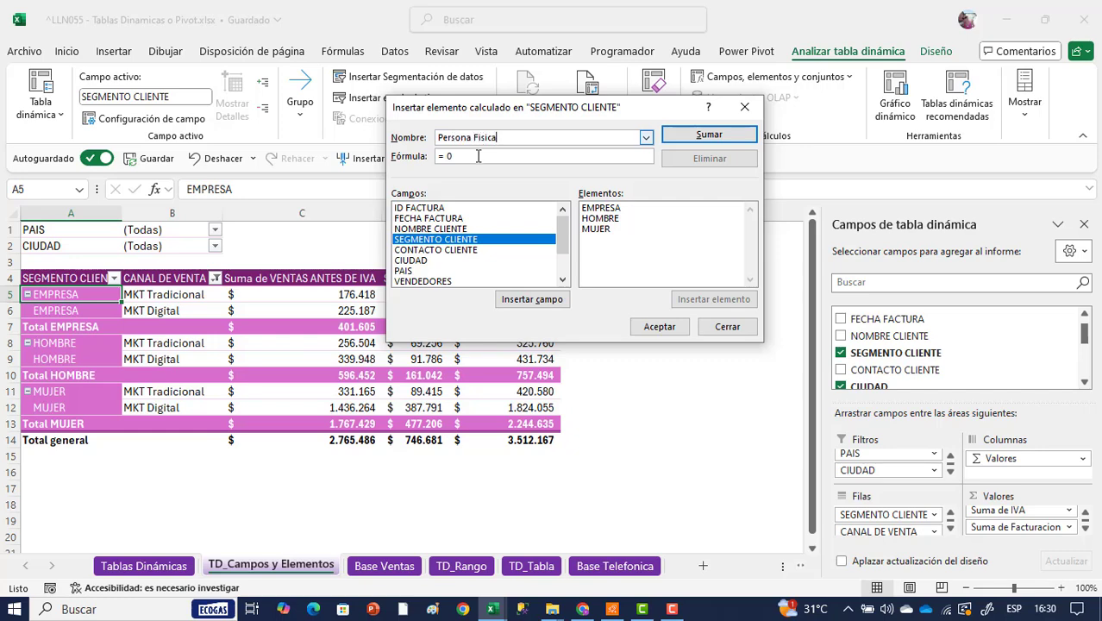
{"action": "key", "text": "Tab"}
{"action": "double_click", "coordinate": [607, 220]}
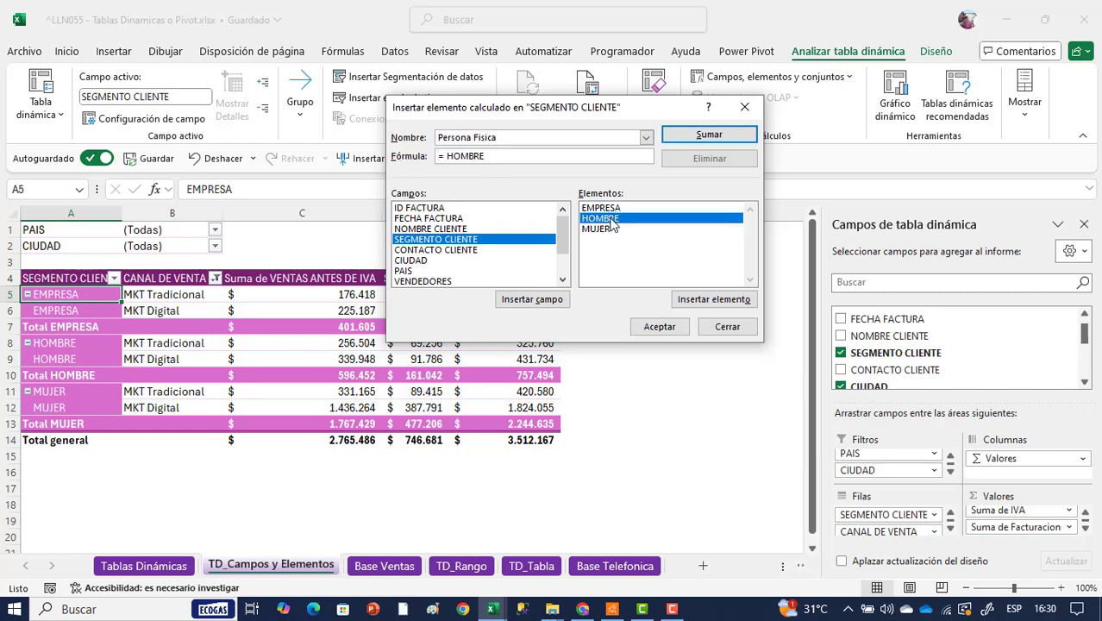
{"action": "type", "text": "+"}
{"action": "double_click", "coordinate": [601, 229]}
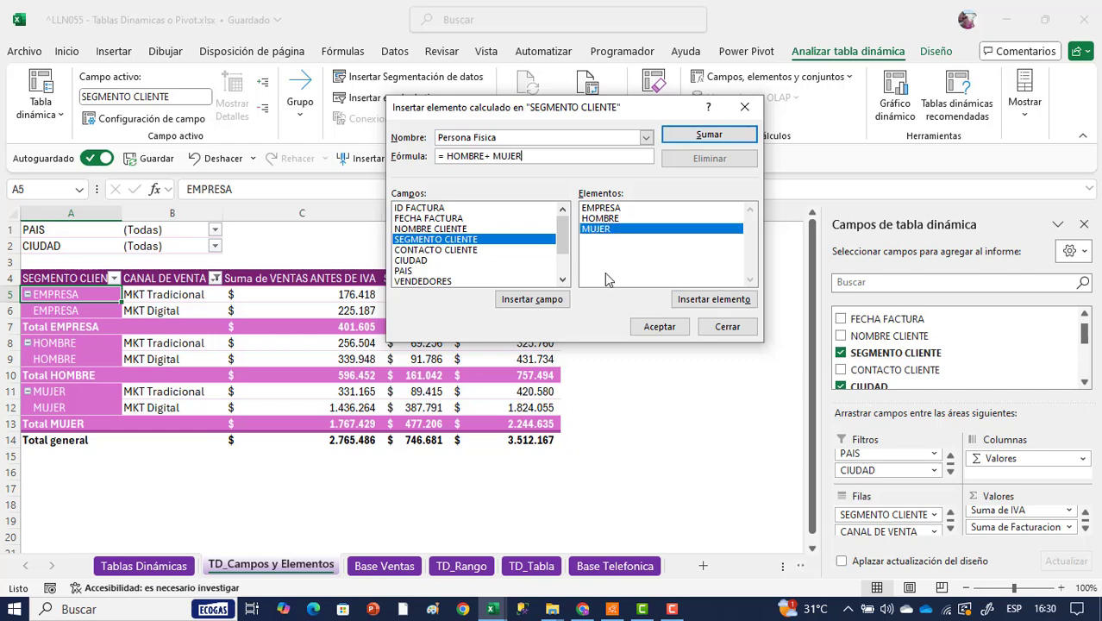
{"action": "left_click", "coordinate": [657, 324]}
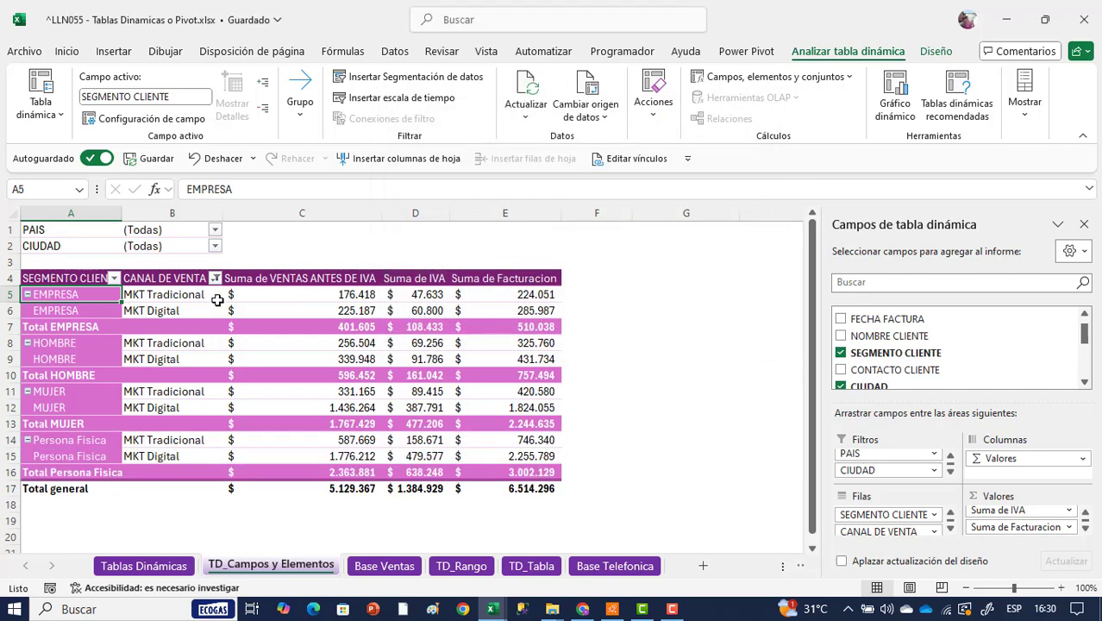
Step: Create a calculated item named Persona Juridica in SEGMENTO CLIENTE with the formula = EMPRESA, accepting the replacement of data on the TD_Rango sheet
{"action": "left_click", "coordinate": [851, 78]}
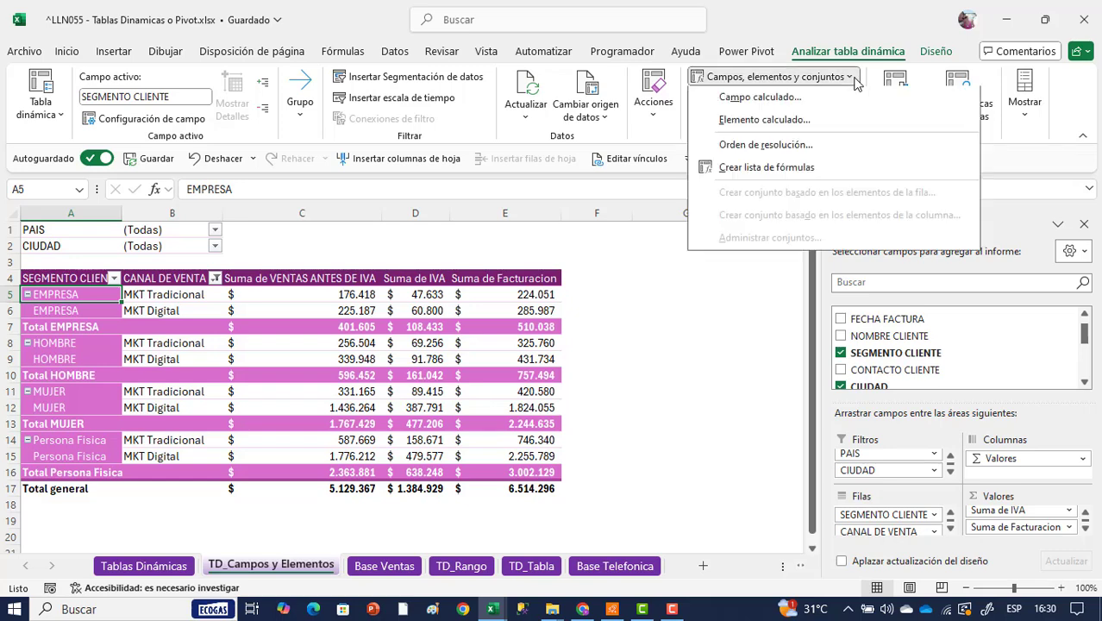
{"action": "left_click", "coordinate": [853, 120]}
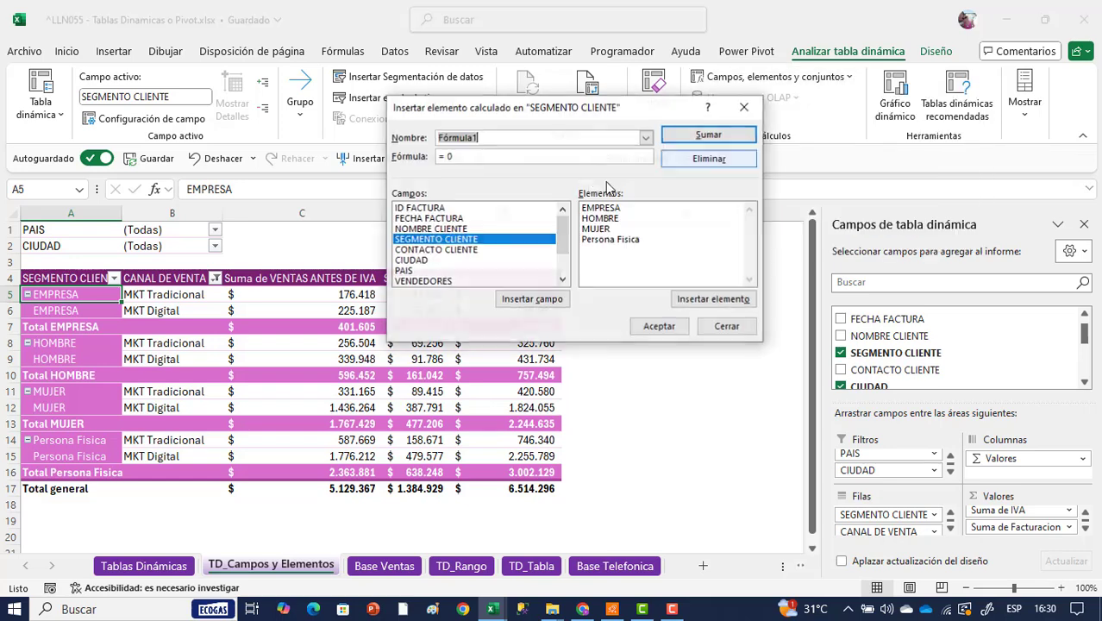
{"action": "type", "text": "Persona Juridica"}
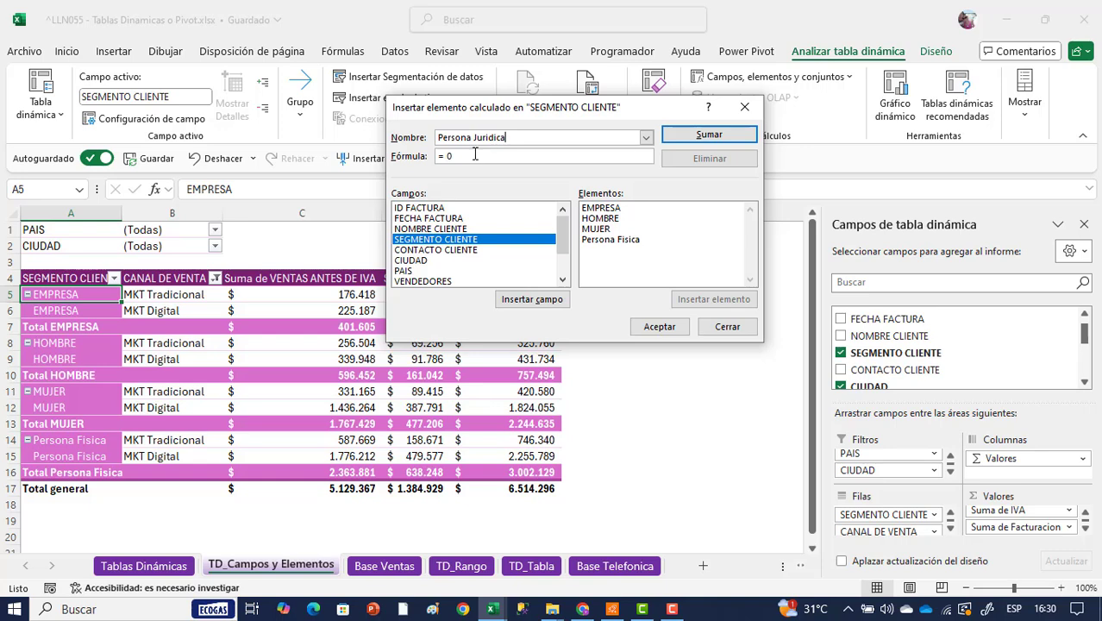
{"action": "key", "text": "BackSpace"}
{"action": "key", "text": "BackSpace"}
{"action": "key", "text": "BackSpace"}
{"action": "left_click", "coordinate": [620, 215]}
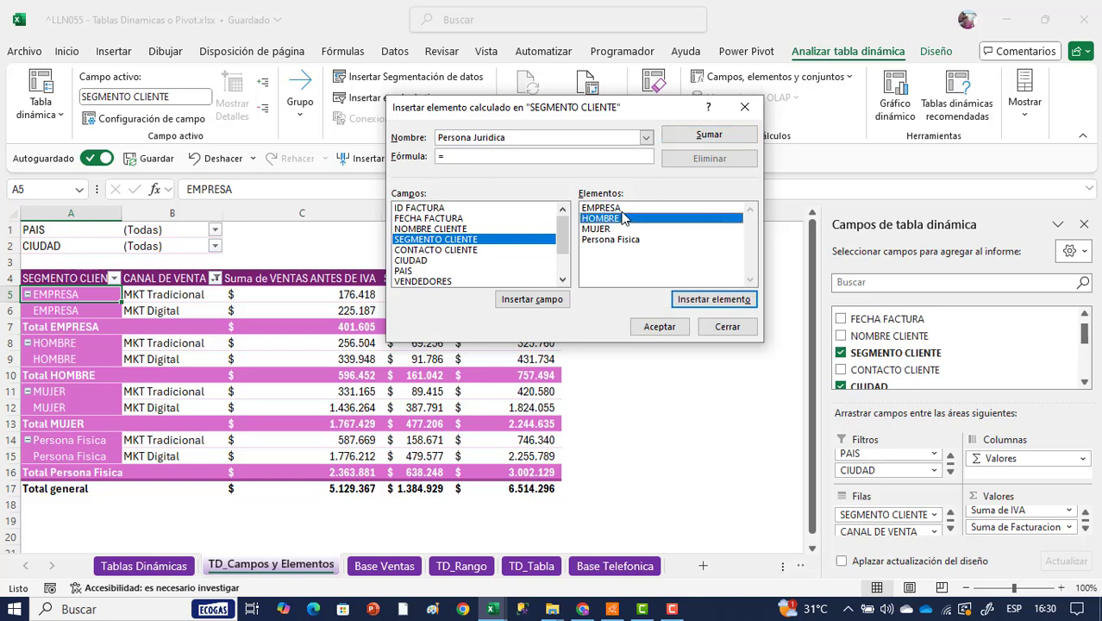
{"action": "left_click", "coordinate": [619, 209]}
{"action": "double_click", "coordinate": [609, 210]}
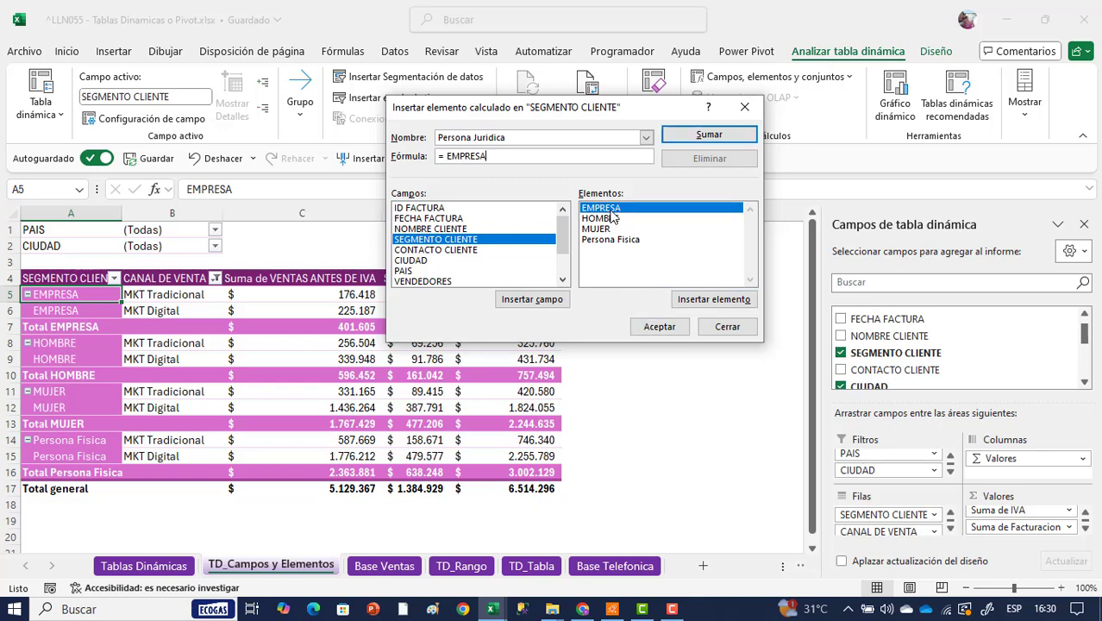
{"action": "left_click", "coordinate": [659, 327]}
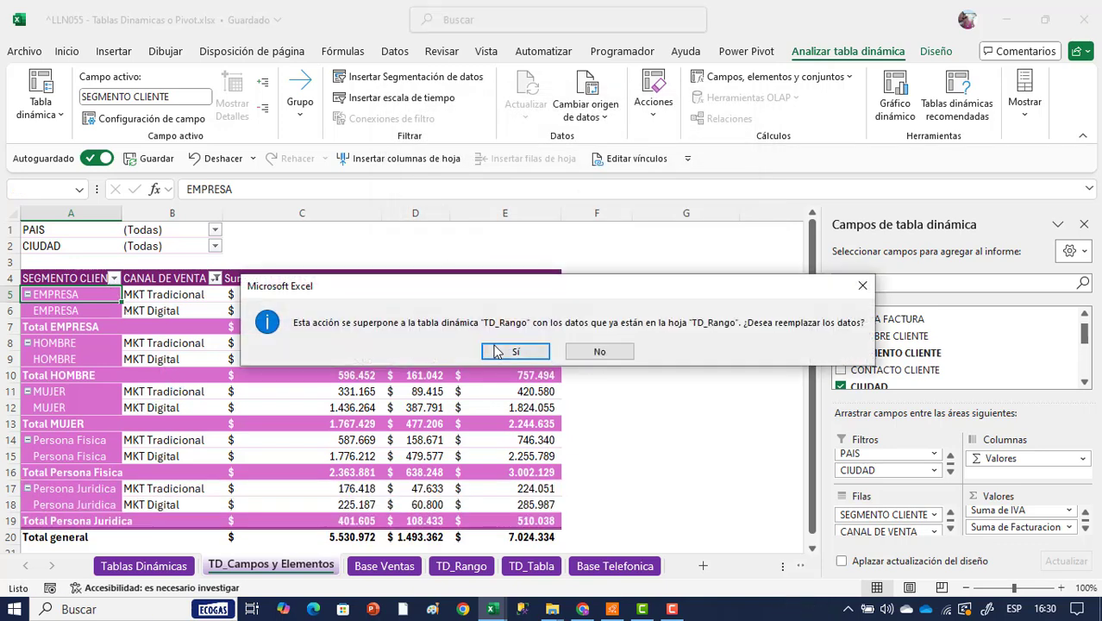
{"action": "key", "text": "Return"}
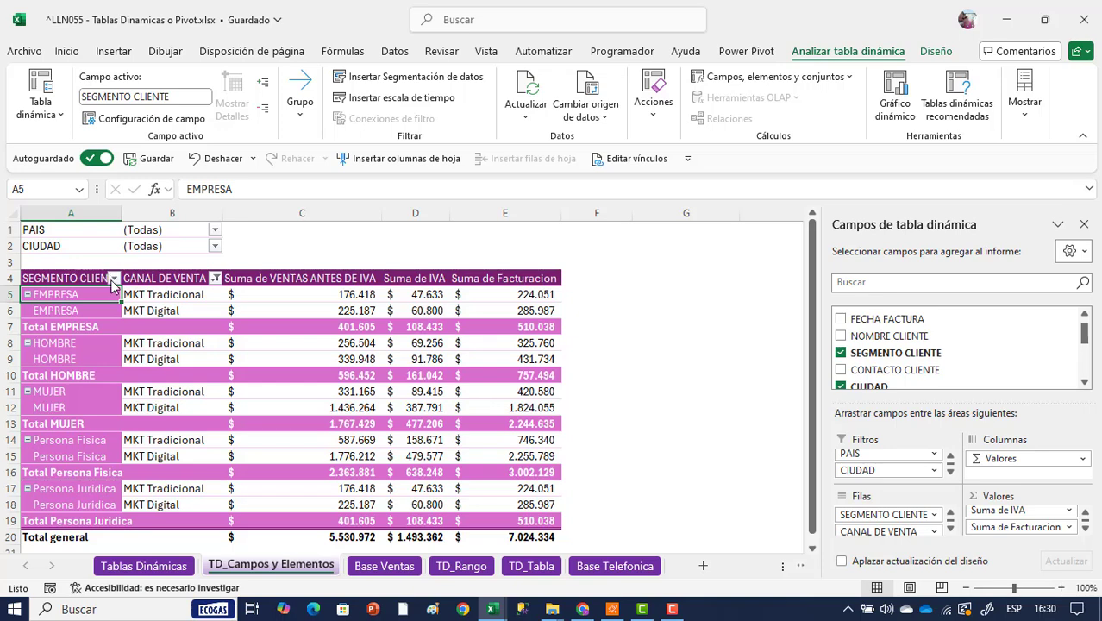
Step: Filter SEGMENTO CLIENTE to show only Persona Fisica and Persona Juridica by excluding EMPRESA, HOMBRE and MUJER
{"action": "left_click", "coordinate": [112, 278]}
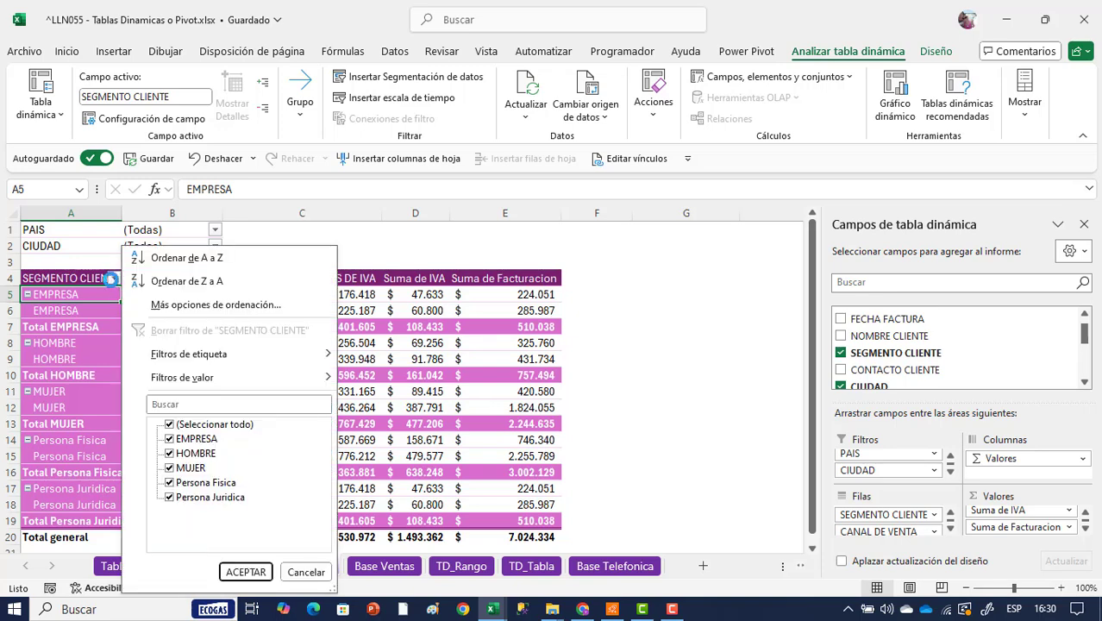
{"action": "left_click", "coordinate": [170, 440]}
{"action": "left_click", "coordinate": [169, 454]}
{"action": "left_click", "coordinate": [170, 468]}
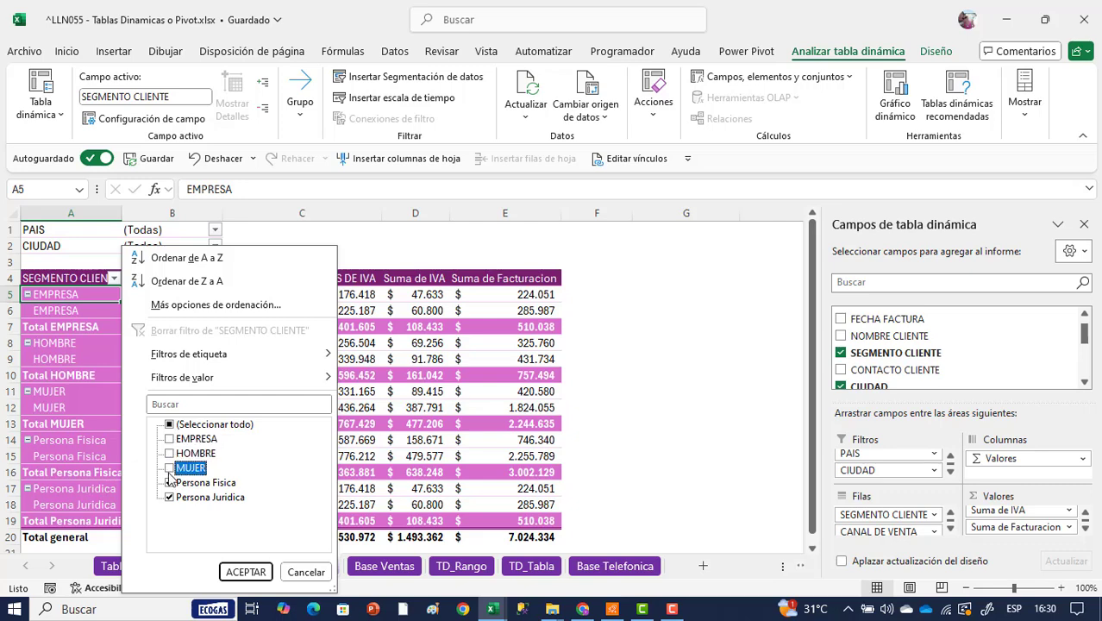
{"action": "left_click", "coordinate": [246, 572]}
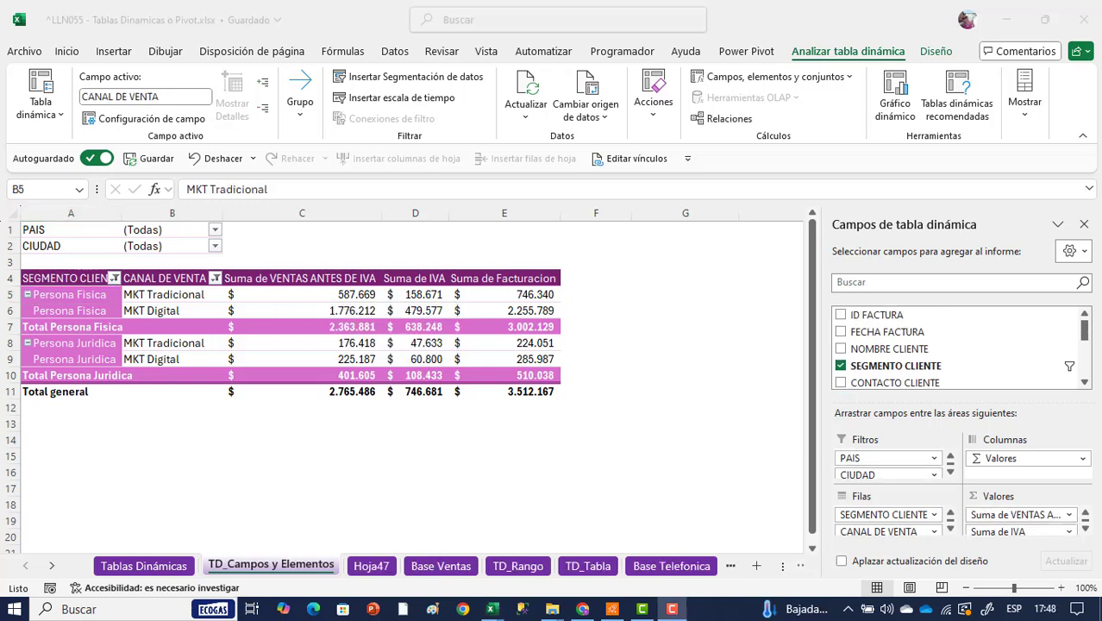
Step: Review the solve order of the pivot table's calculated items without changing it
{"action": "left_click", "coordinate": [849, 78]}
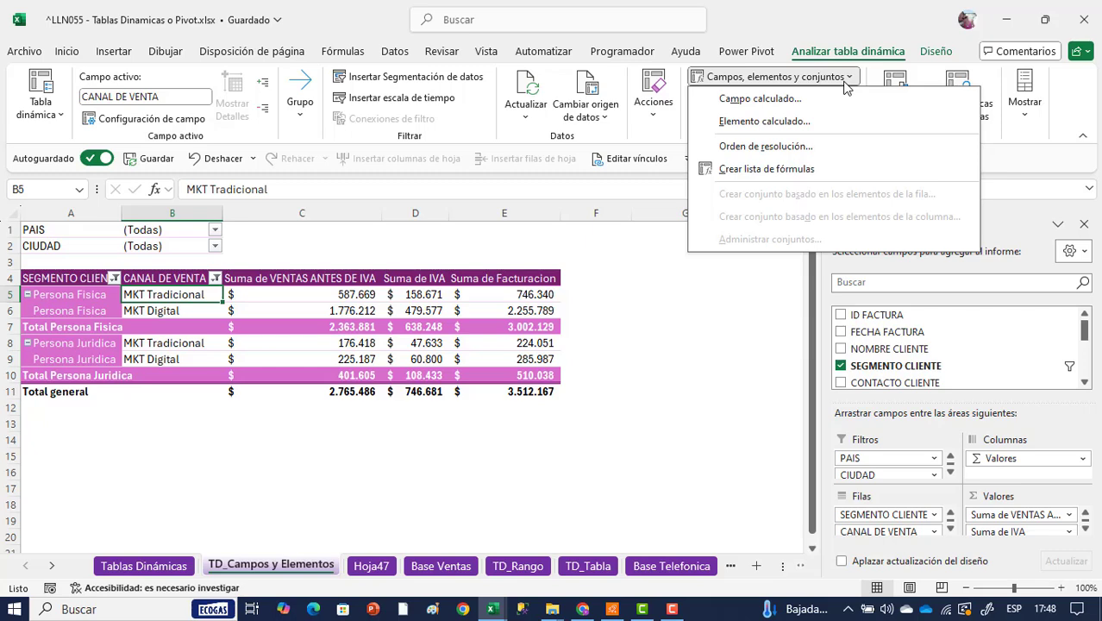
{"action": "left_click", "coordinate": [830, 147]}
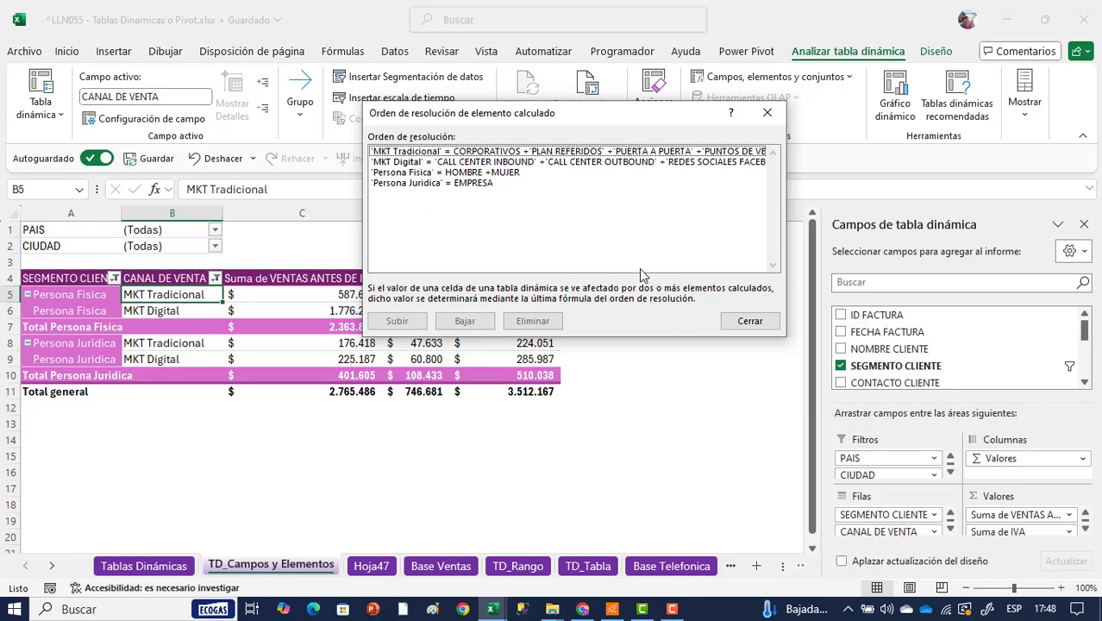
{"action": "left_click", "coordinate": [749, 320]}
{"action": "key", "text": "F10"}
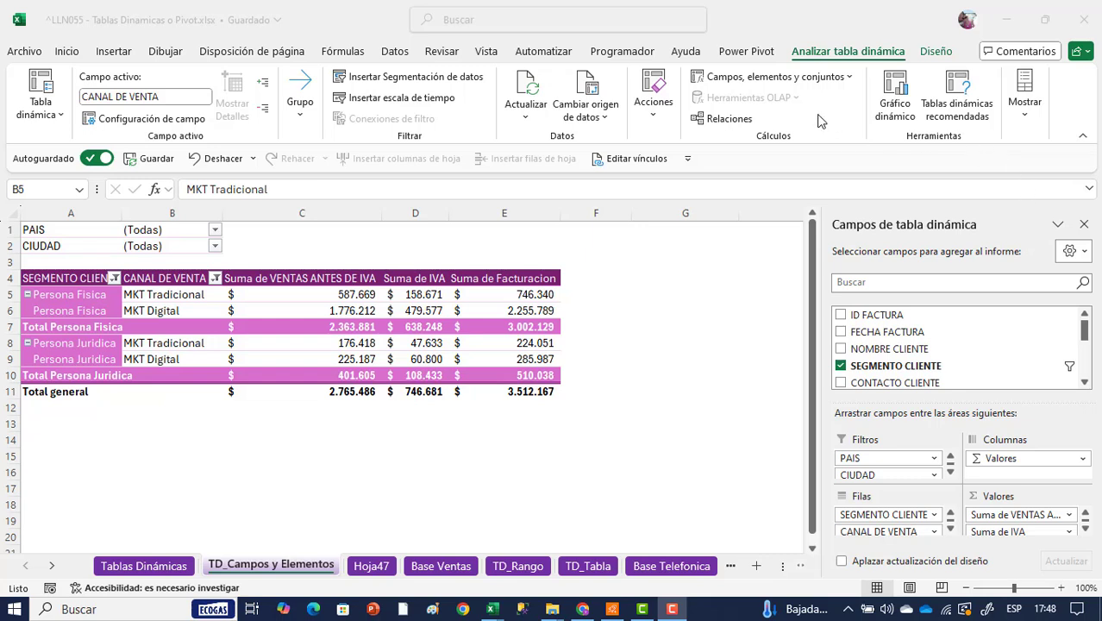
Step: Generate a list of the pivot table's formulas on a new sheet and review the calculated field formulas for IVA and Facturacion
{"action": "left_click", "coordinate": [846, 80]}
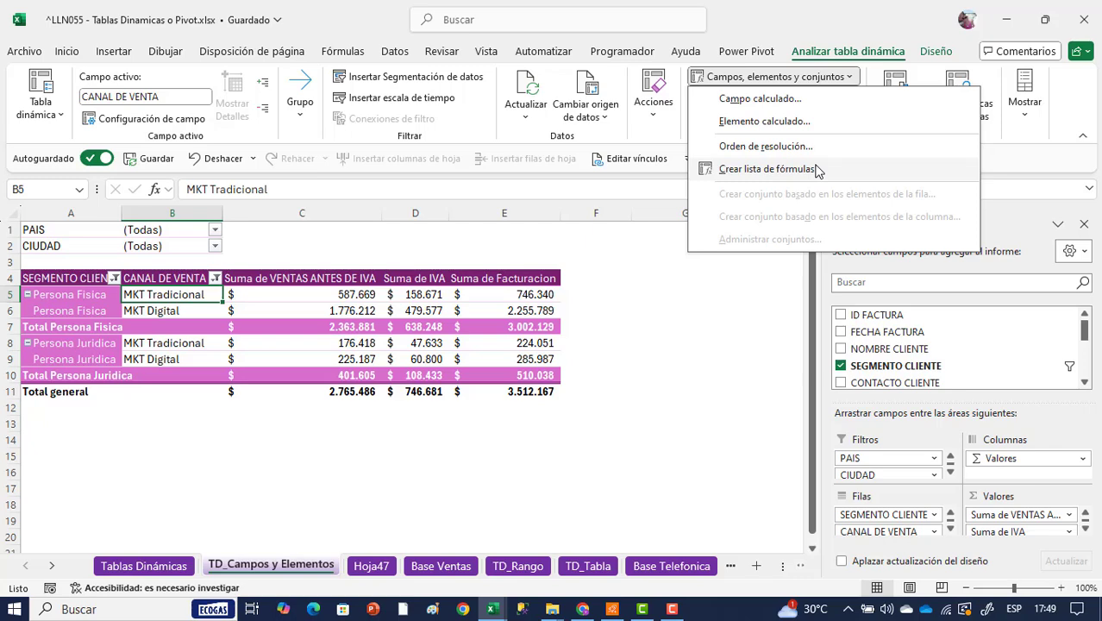
{"action": "left_click", "coordinate": [814, 170]}
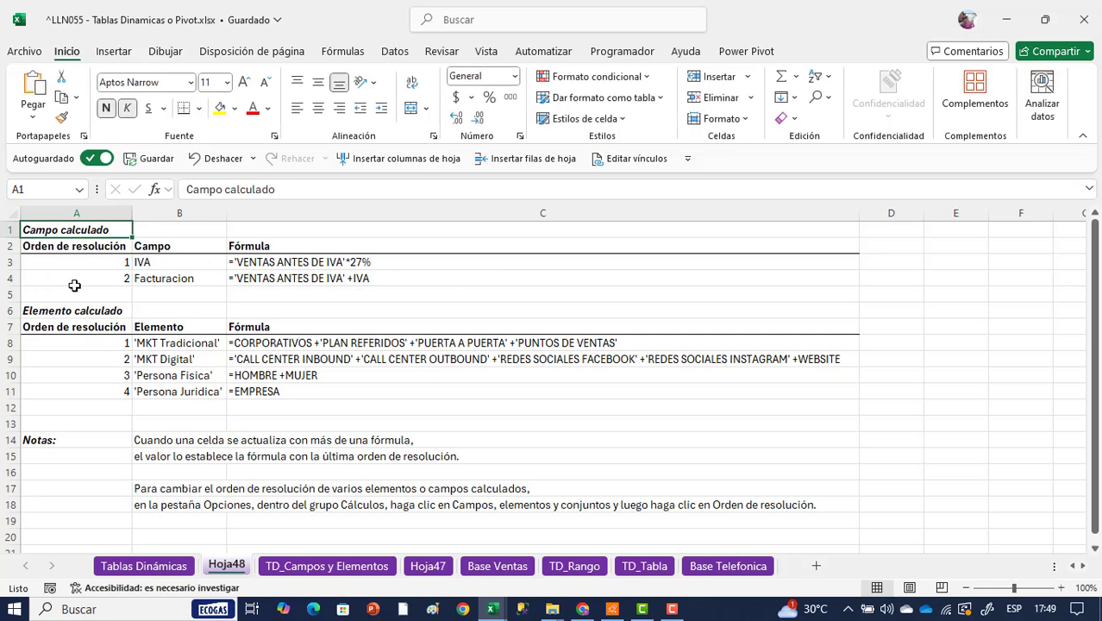
{"action": "left_click", "coordinate": [78, 312]}
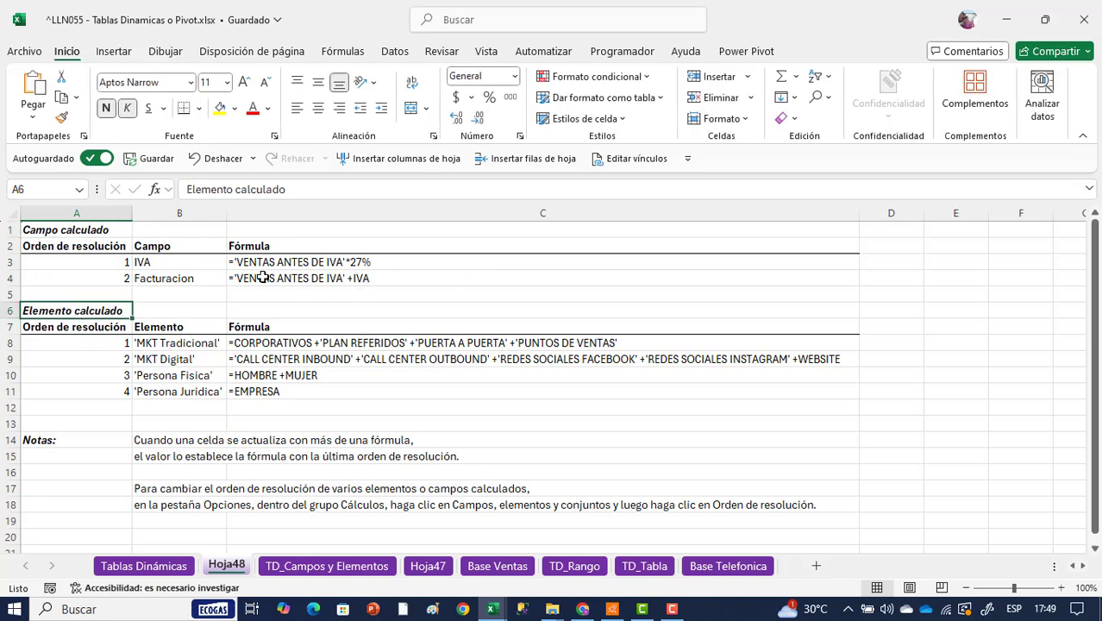
{"action": "left_click", "coordinate": [121, 263]}
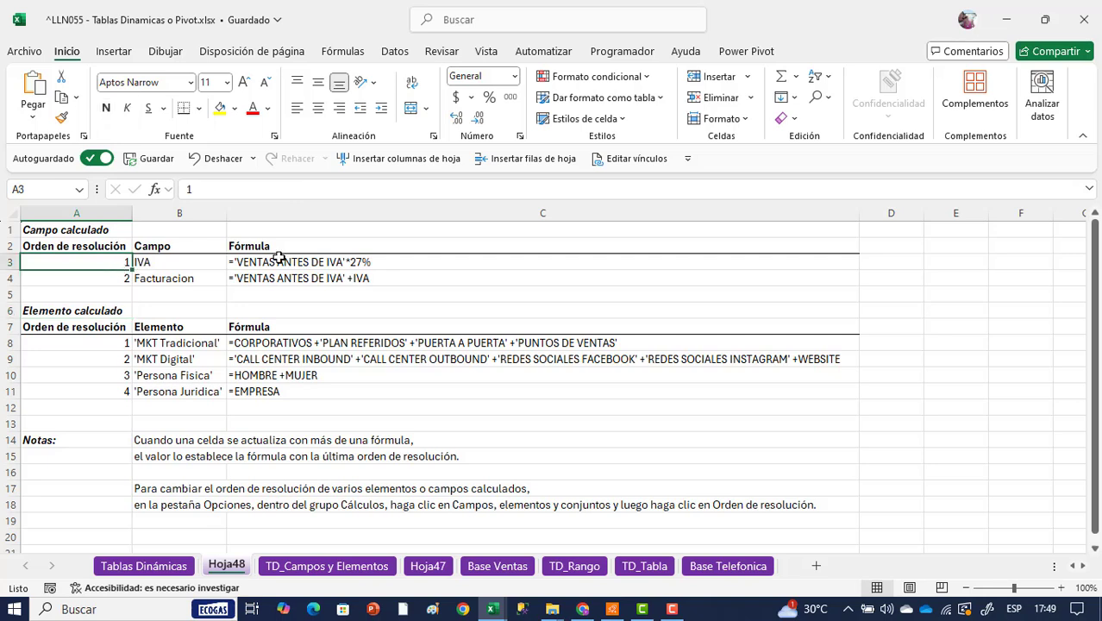
{"action": "left_click", "coordinate": [333, 261]}
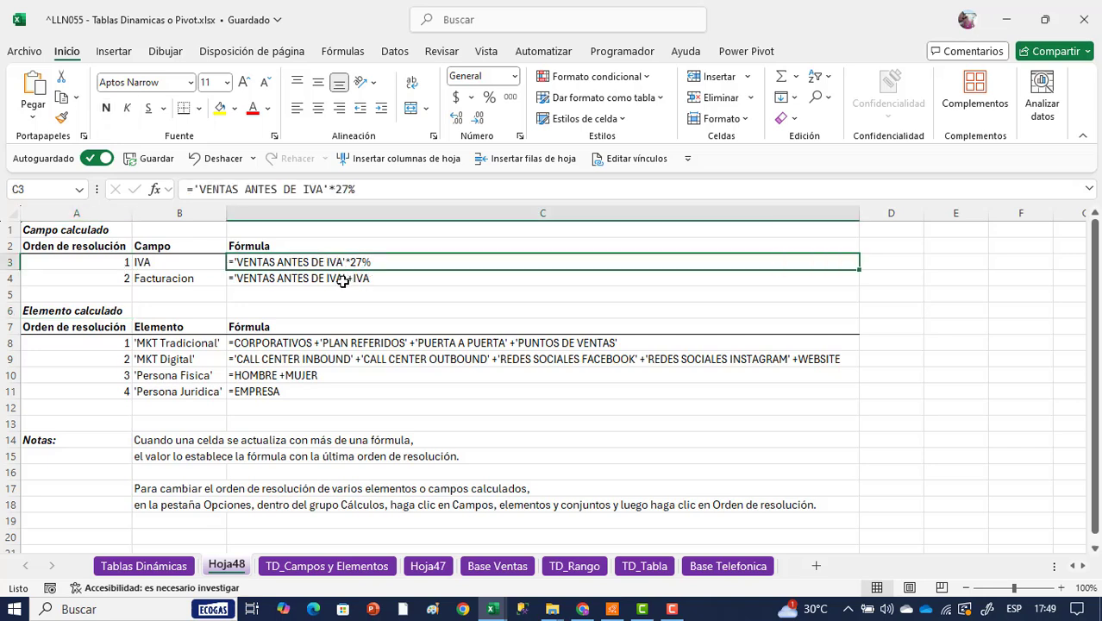
{"action": "left_click", "coordinate": [342, 279]}
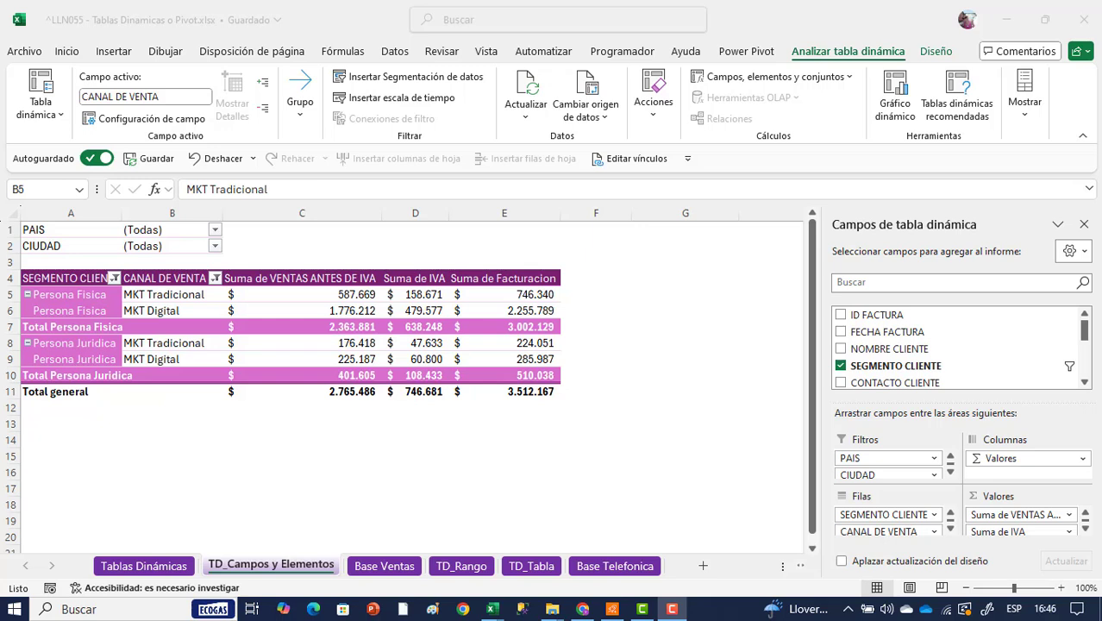
{"action": "left_click", "coordinate": [218, 298]}
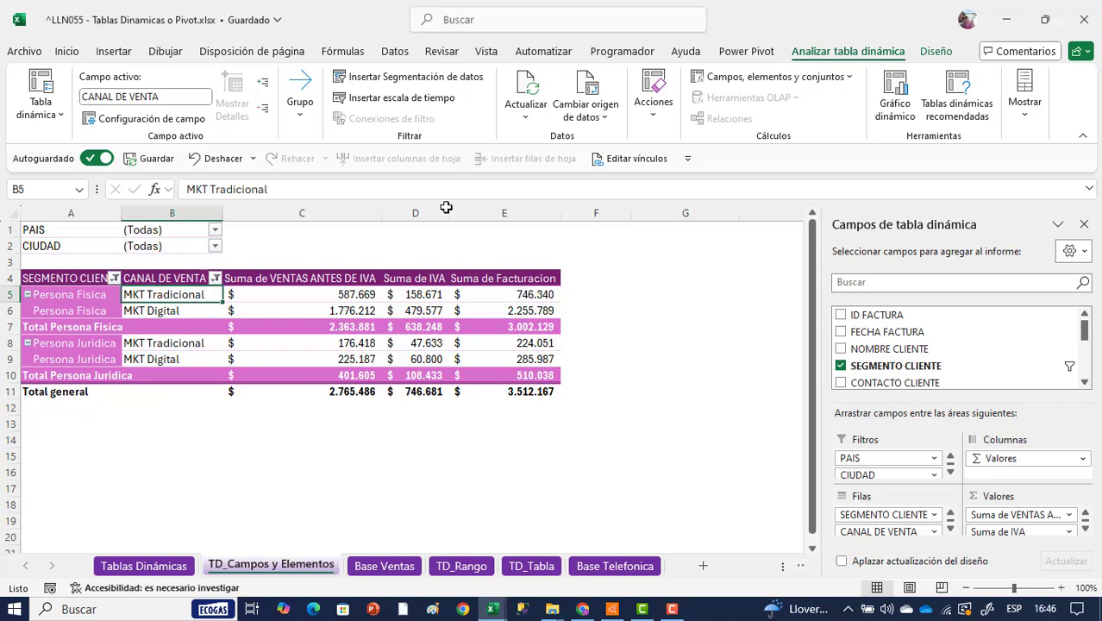
{"action": "left_click", "coordinate": [849, 78]}
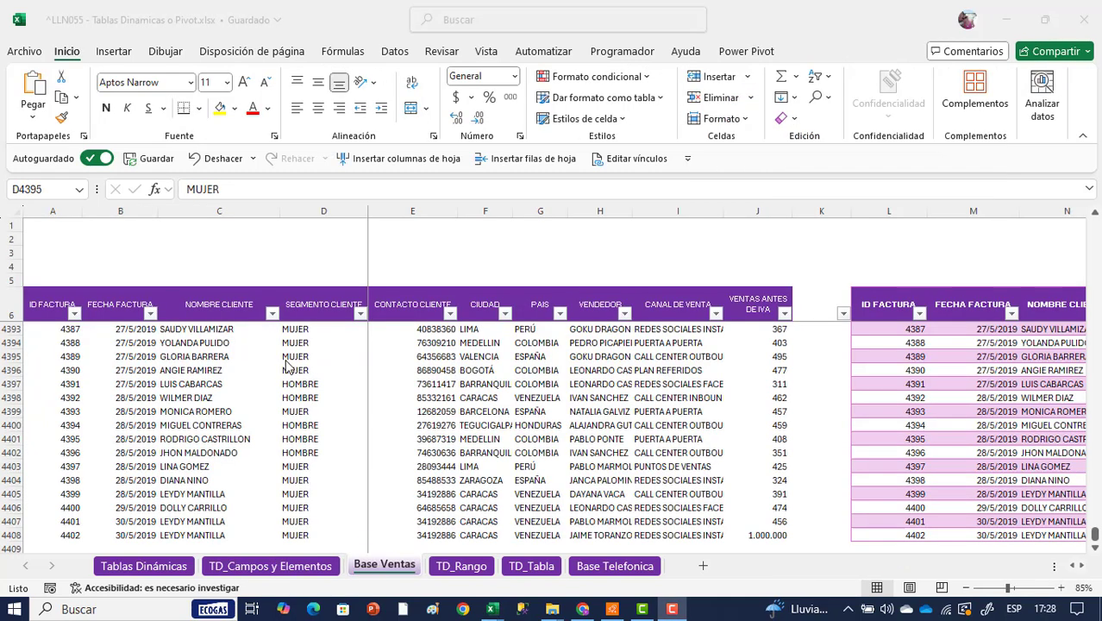
Step: Insert a pivot table on a new sheet from 'Base Ventas'!$A$6:$J$4408, adding the data to the Data Model
{"action": "left_click", "coordinate": [288, 360]}
{"action": "left_click", "coordinate": [117, 51]}
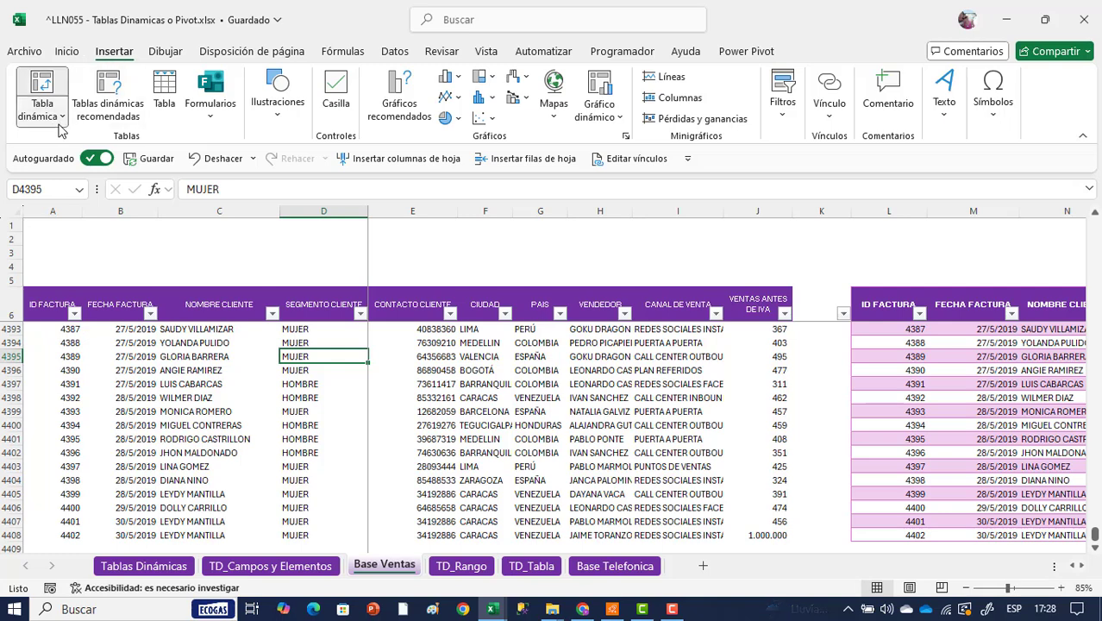
{"action": "left_click", "coordinate": [60, 128]}
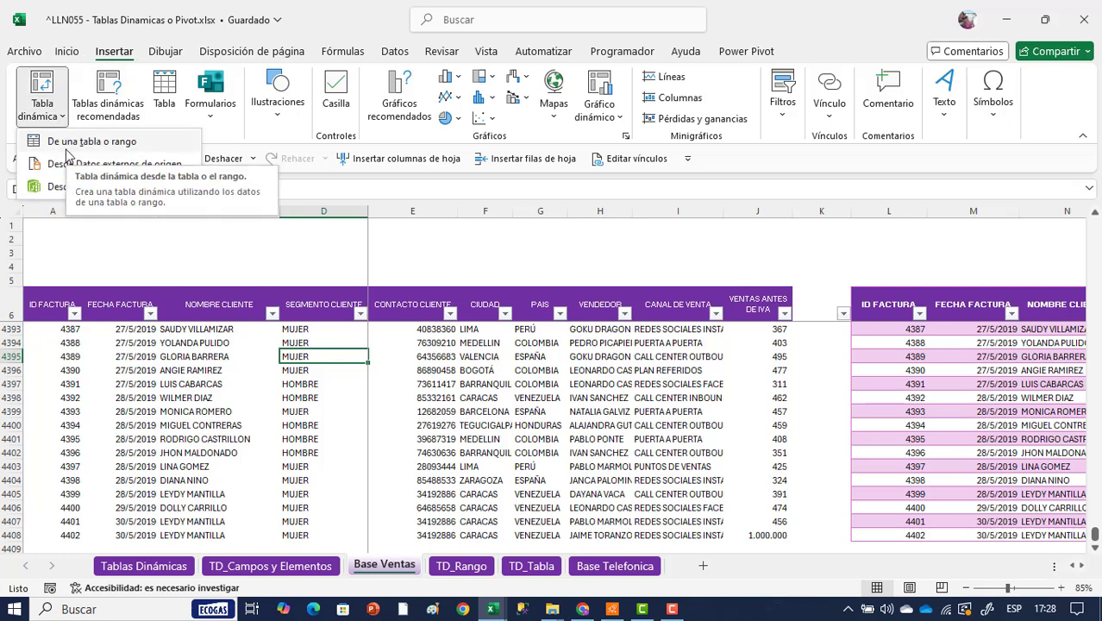
{"action": "left_click", "coordinate": [69, 142]}
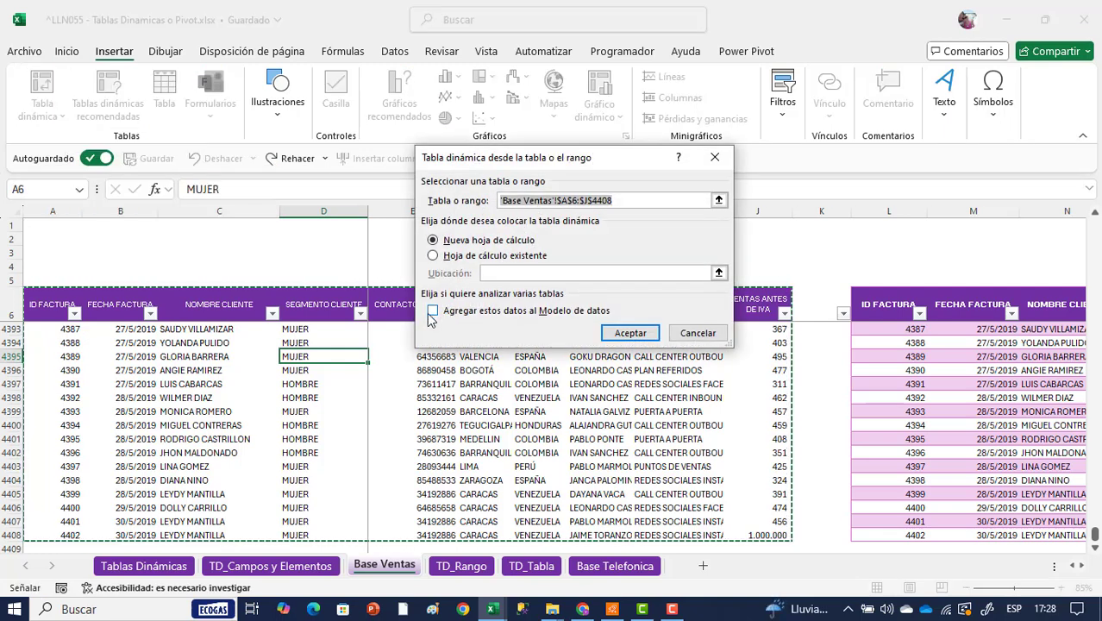
{"action": "left_click", "coordinate": [433, 313]}
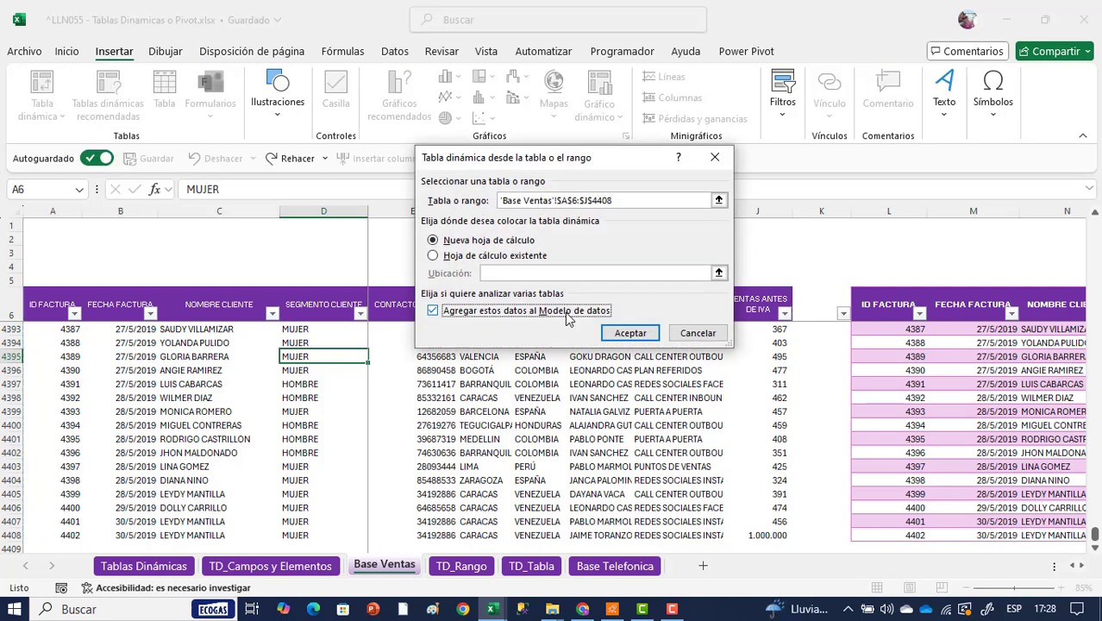
{"action": "left_click", "coordinate": [630, 333]}
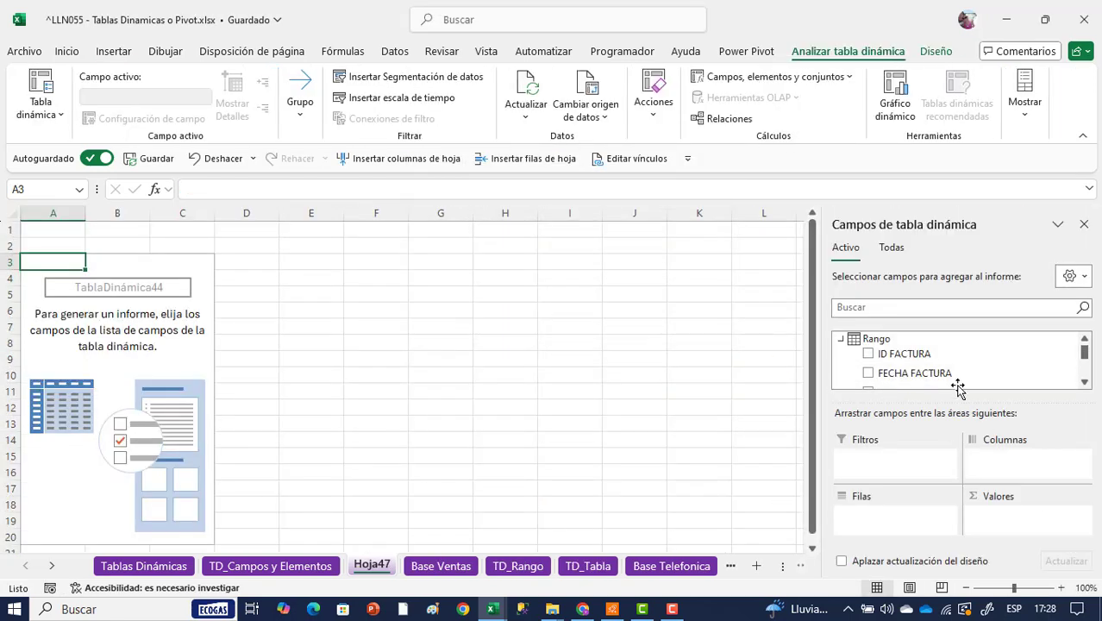
Step: Lay out the new pivot table with VENTAS ANTES DE IVA as values, CANAL DE VENTA as rows and VENDEDOR as columns
{"action": "left_click_drag", "start_coordinate": [1084, 356], "coordinate": [1088, 386]}
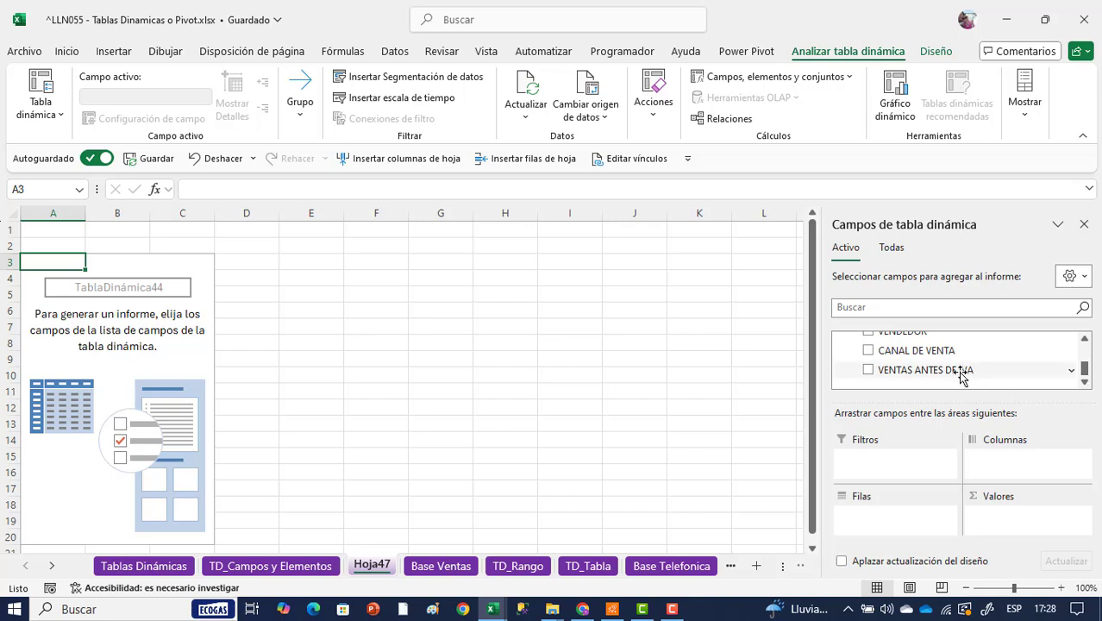
{"action": "left_click_drag", "start_coordinate": [961, 374], "coordinate": [1044, 525]}
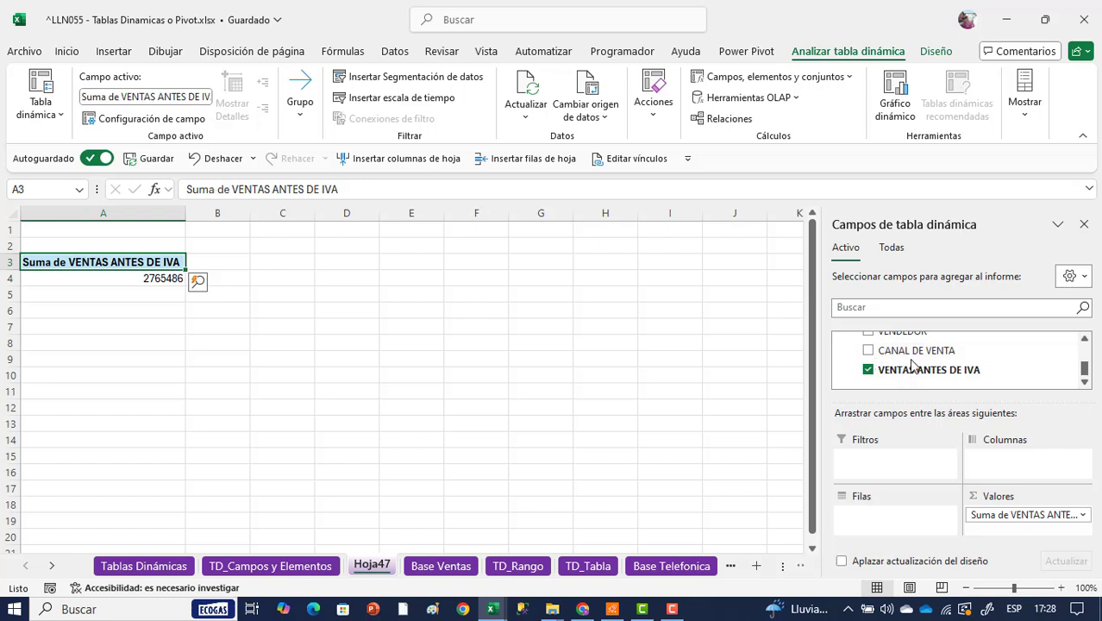
{"action": "scroll", "coordinate": [909, 366], "scroll_direction": "up", "scroll_amount": 1}
{"action": "left_click_drag", "start_coordinate": [912, 368], "coordinate": [912, 517]}
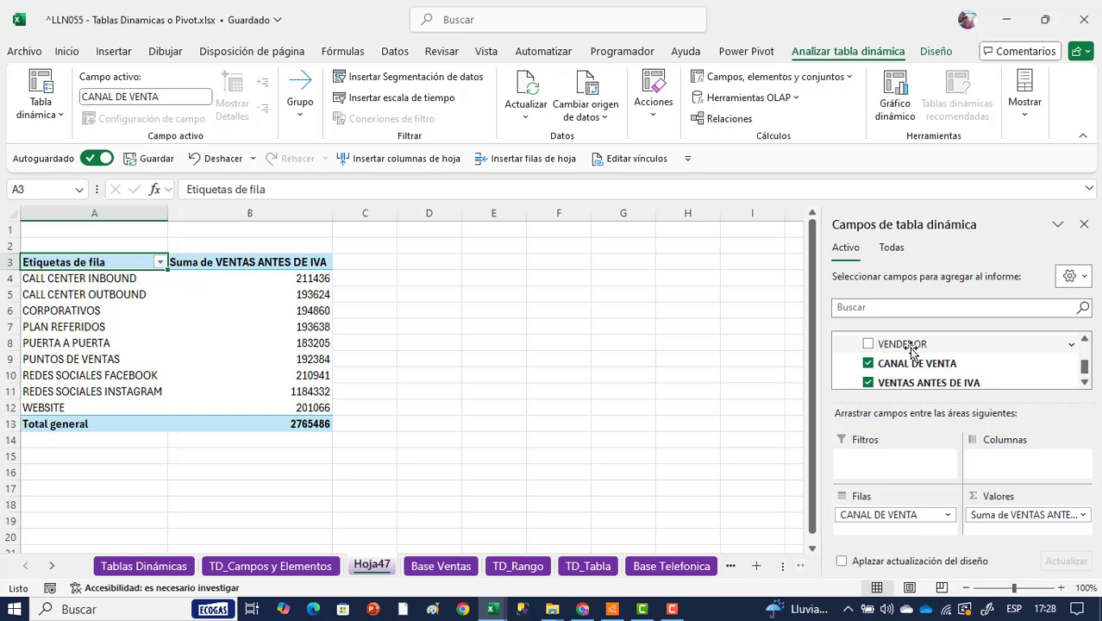
{"action": "left_click_drag", "start_coordinate": [921, 345], "coordinate": [1010, 468]}
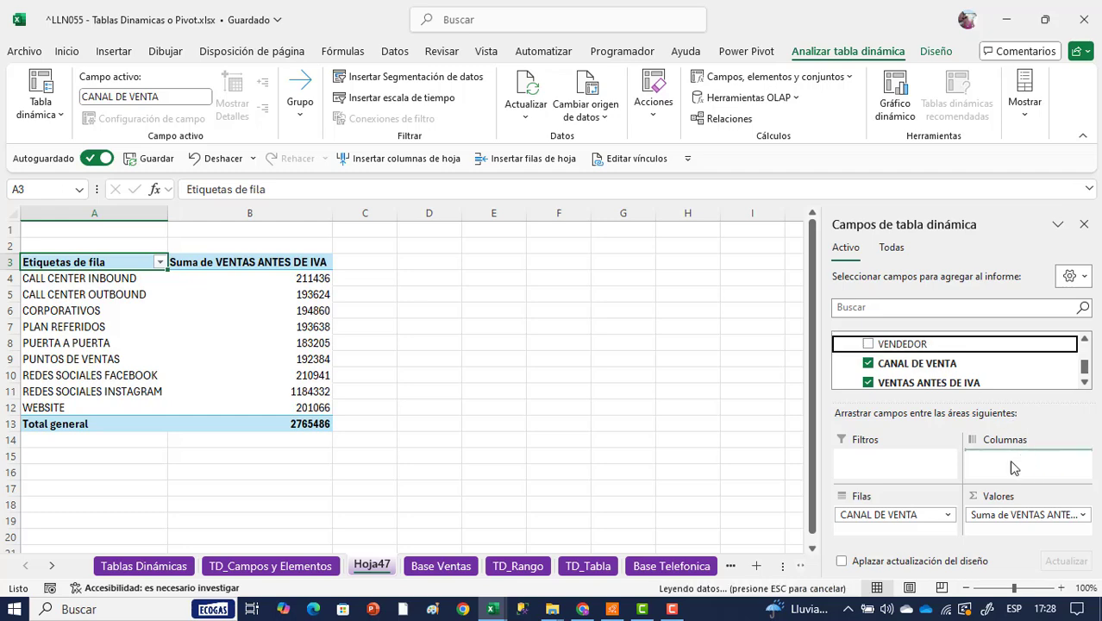
Step: Start creating a set based on the row items of the new pivot table
{"action": "left_click", "coordinate": [848, 82]}
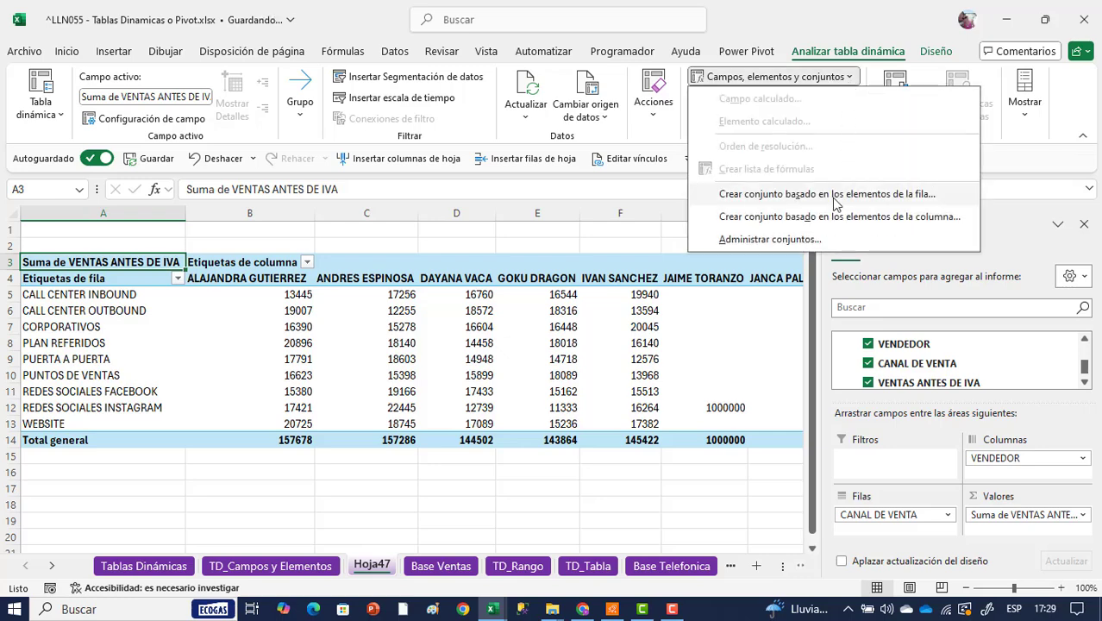